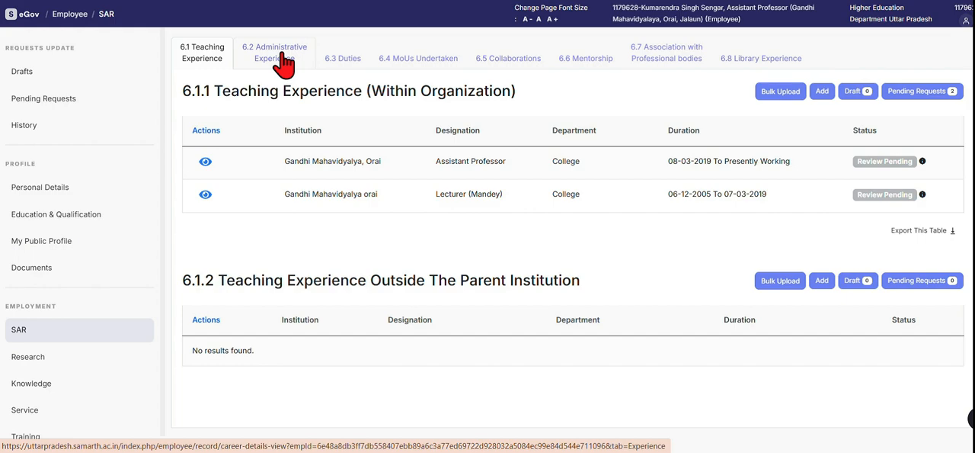
Review the Administrative Experience records and the teaching activities, student-related activities and exam duty tables under Duties.
click(283, 54)
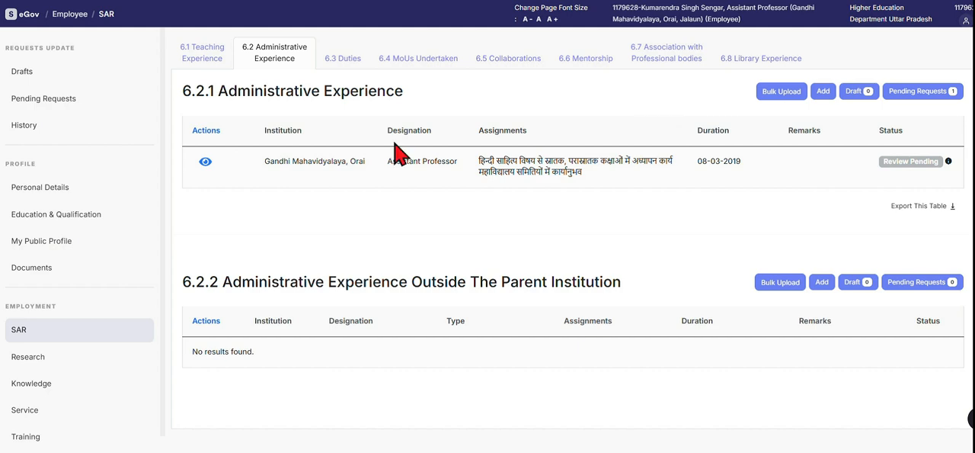
click(347, 70)
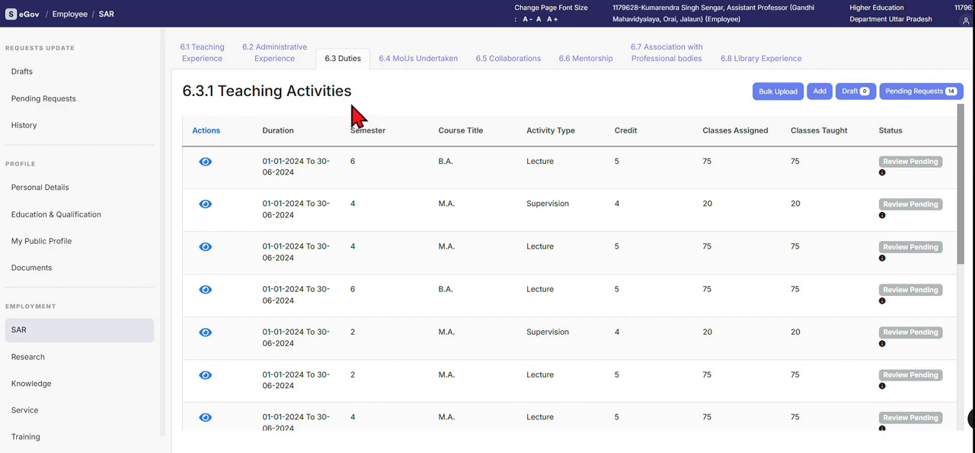
drag(964, 240, 967, 262)
scroll(967, 266, down, 10)
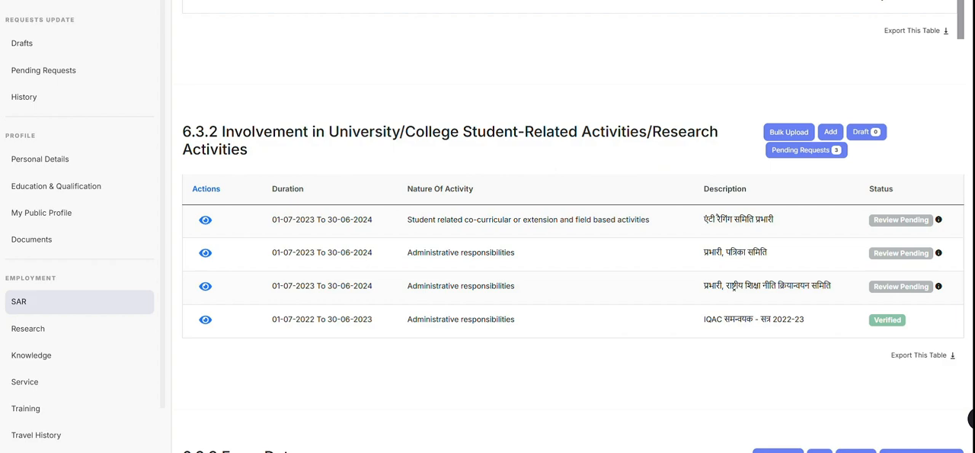
scroll(945, 229, down, 2)
scroll(795, 191, down, 3)
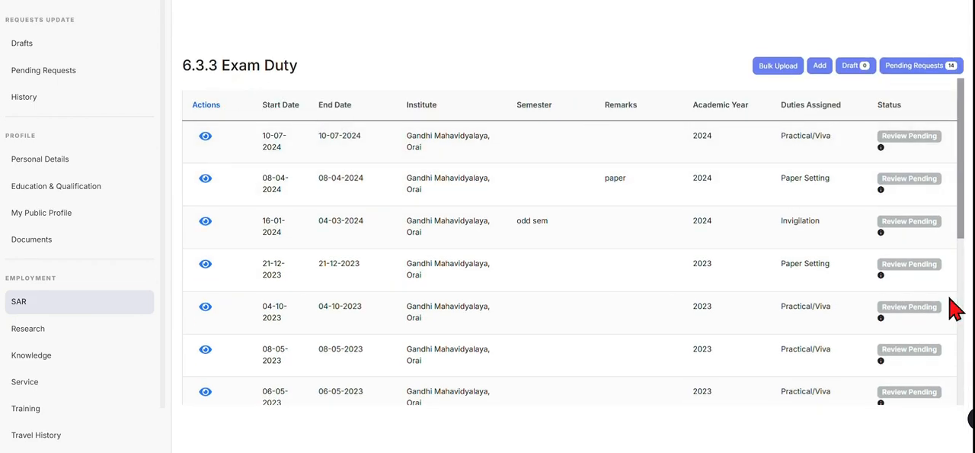
scroll(953, 339, up, 10)
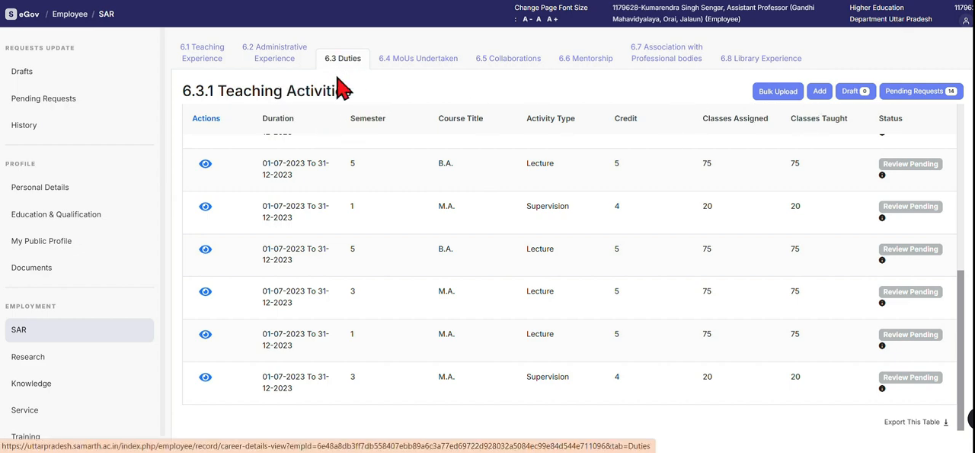
Start a new entry in 6.3.1 Teaching Activities and look over its form.
click(820, 92)
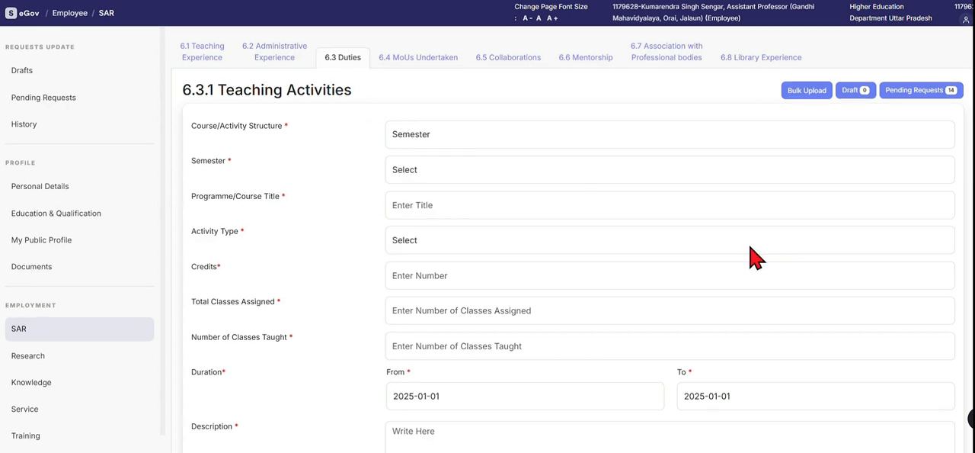
scroll(754, 257, down, 1)
scroll(732, 229, up, 1)
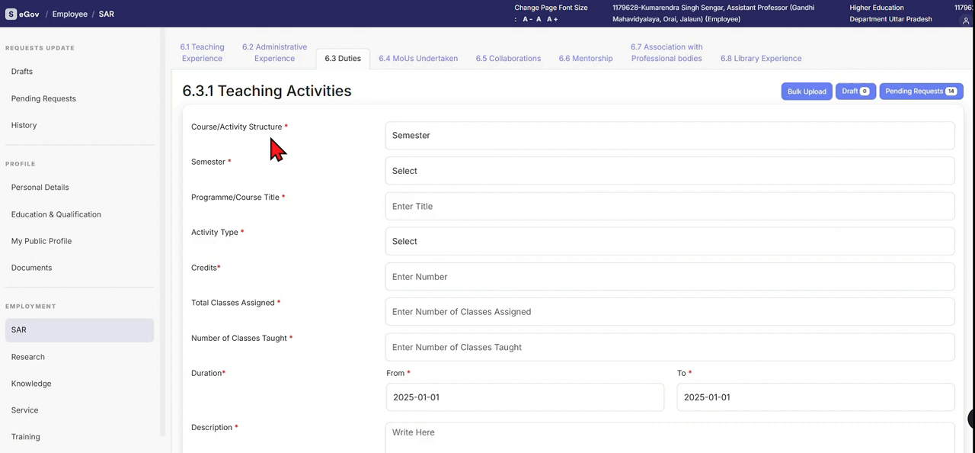
Keep the course/activity structure as Semester and set the semester to 1.
click(448, 142)
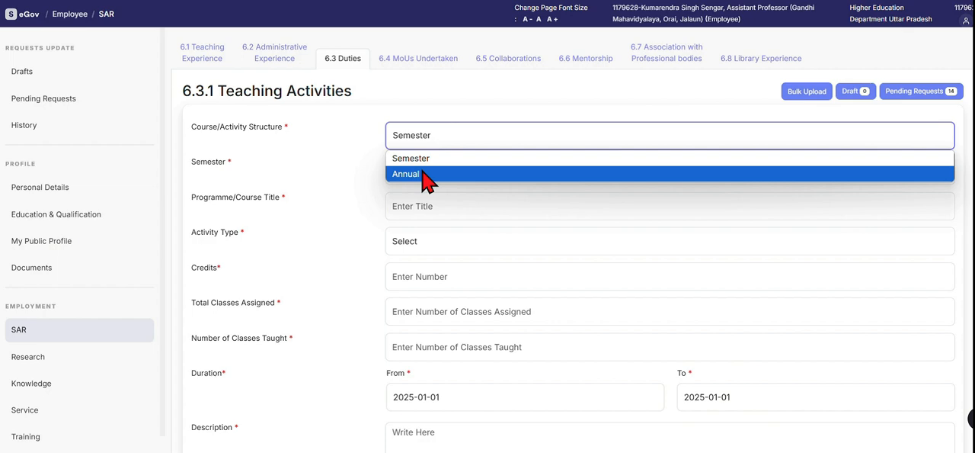
click(441, 145)
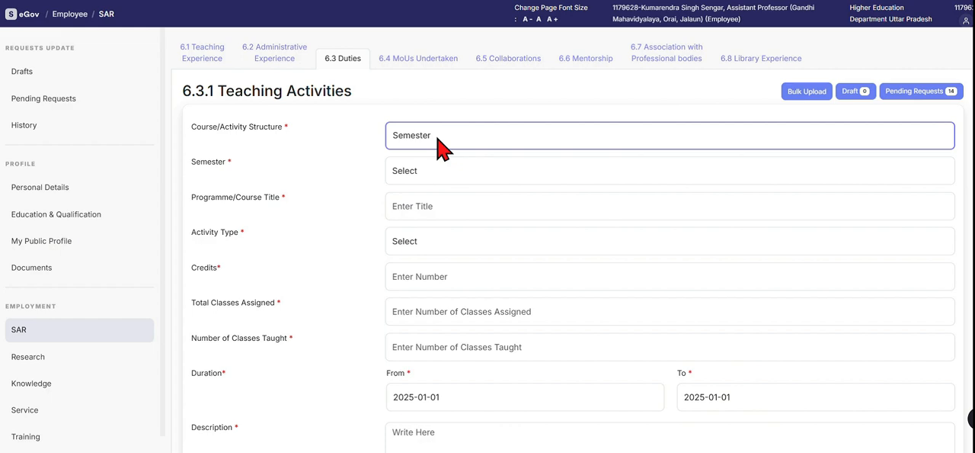
click(438, 140)
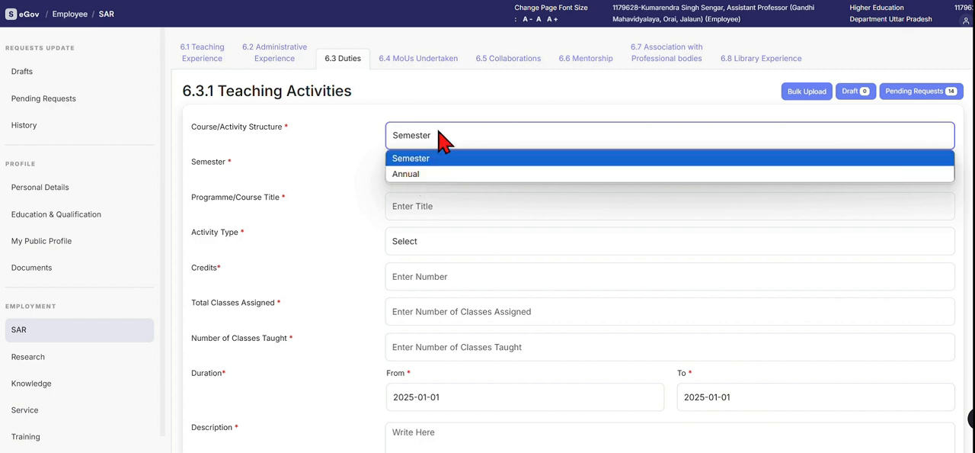
click(442, 141)
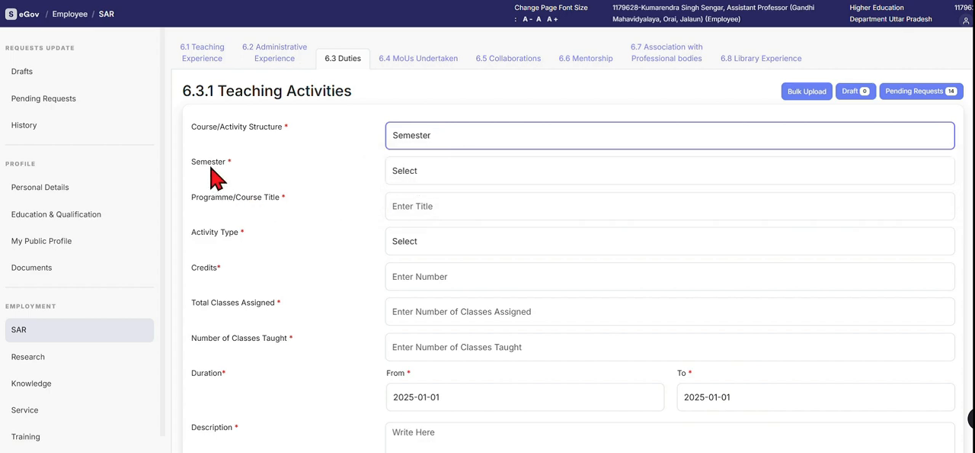
click(442, 174)
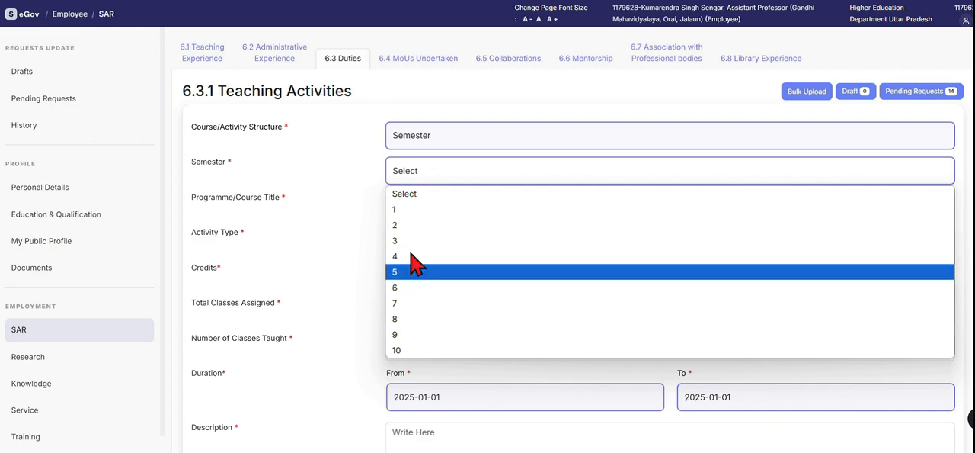
click(399, 211)
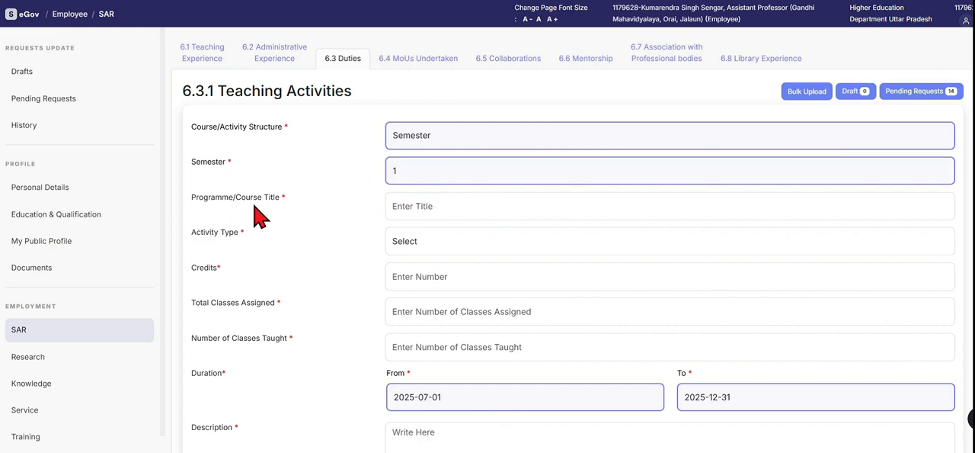
Check the suggested programme/course titles and the available activity types without choosing any.
click(435, 207)
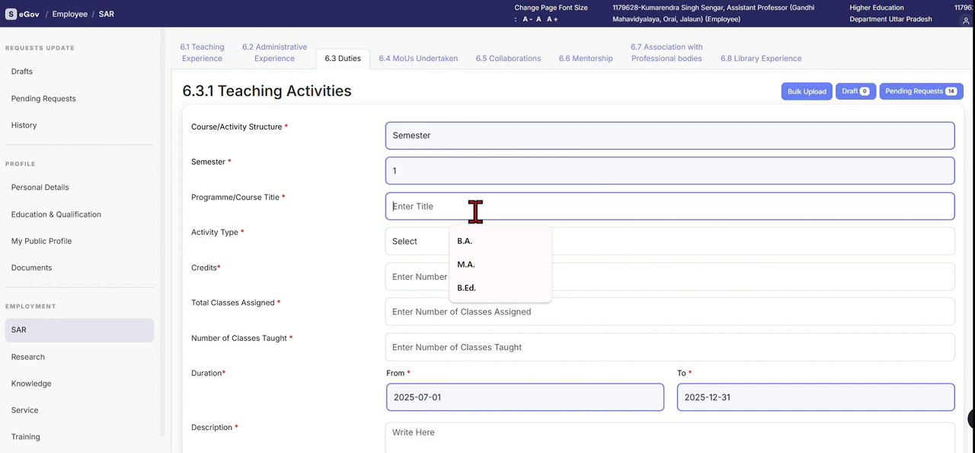
click(354, 218)
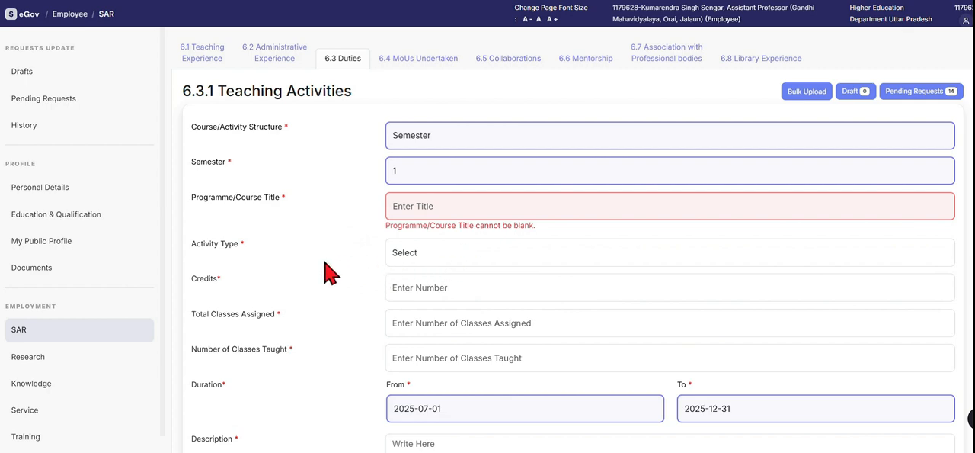
scroll(320, 266, down, 1)
click(443, 196)
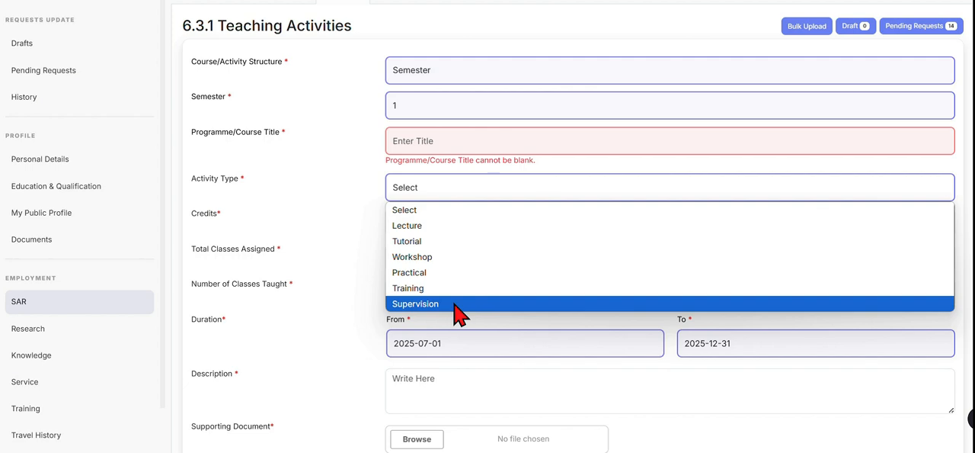
click(279, 219)
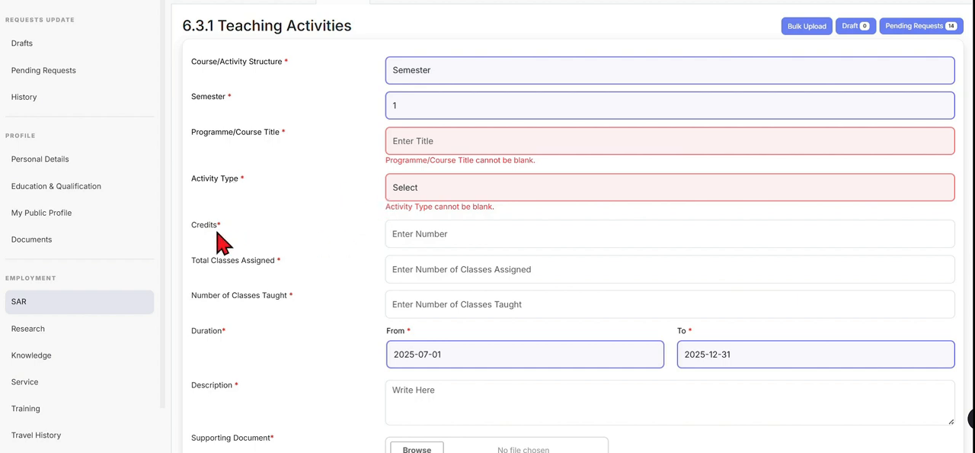
Set the credits to 4 and the total classes assigned to 60.
click(423, 232)
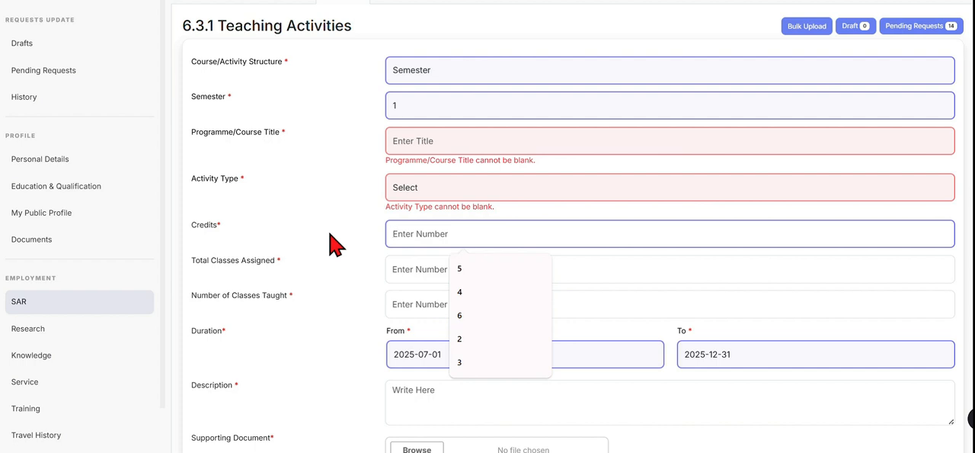
click(469, 291)
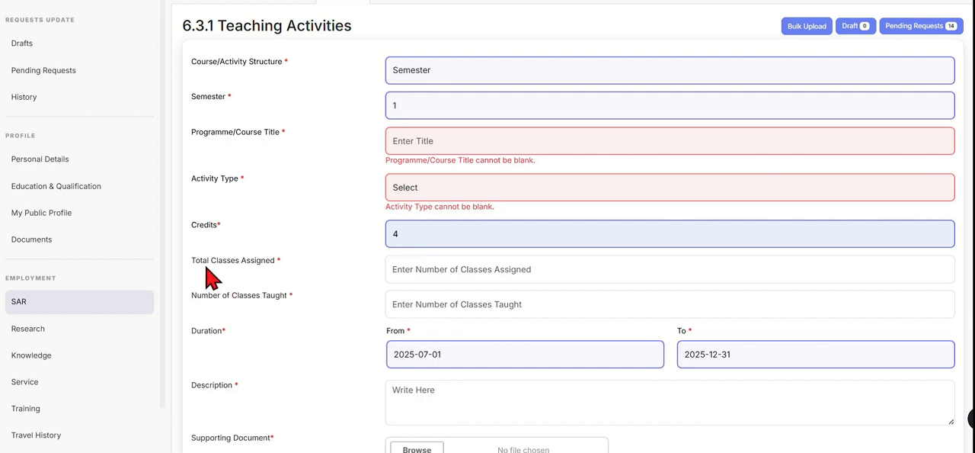
click(429, 269)
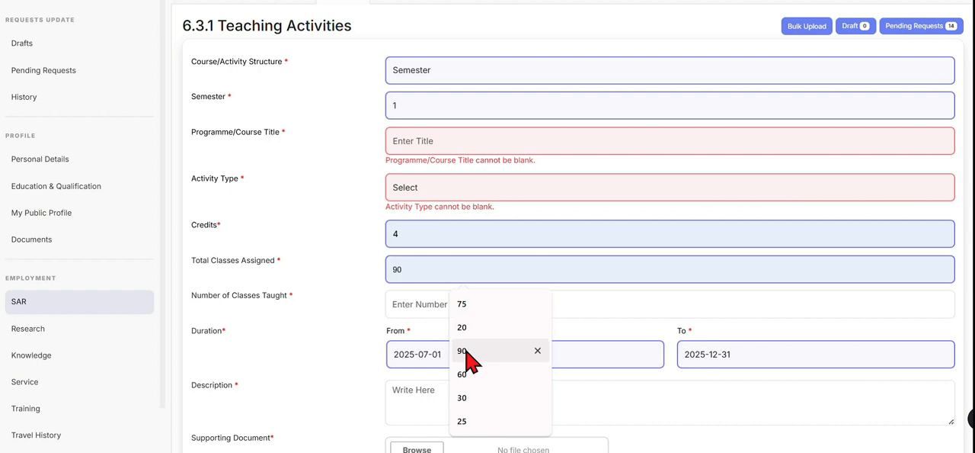
click(465, 374)
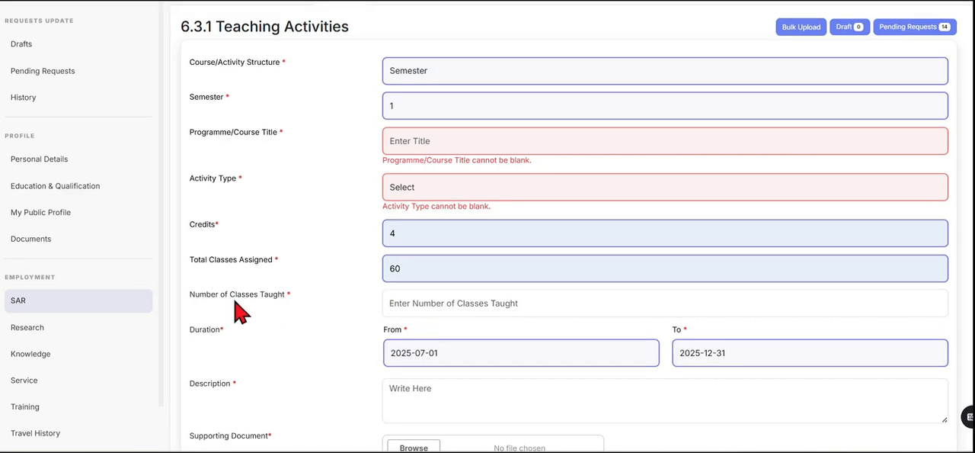
Check the suggested numbers of classes taught without choosing one, and view the form's description and supporting document fields.
click(421, 305)
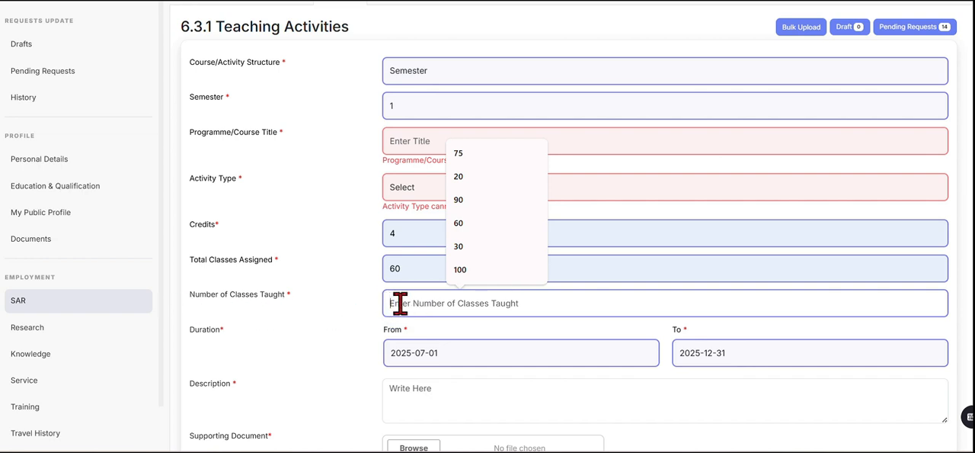
click(321, 312)
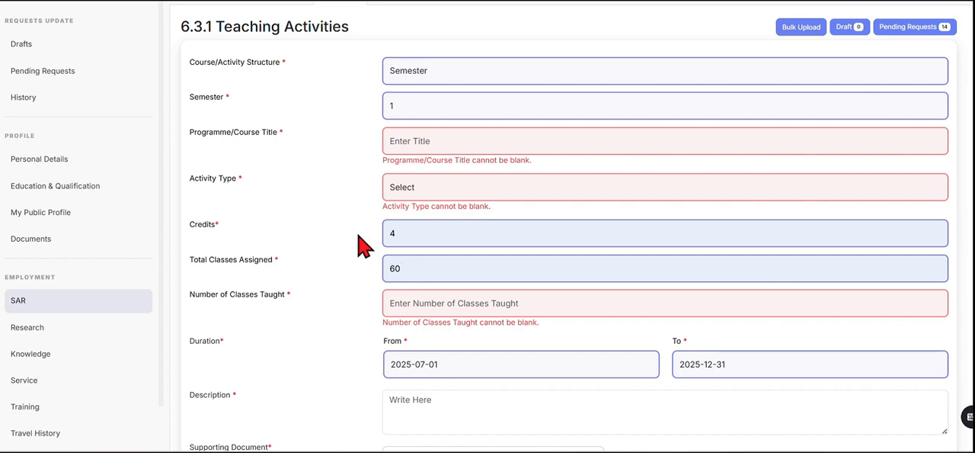
scroll(675, 387, down, 3)
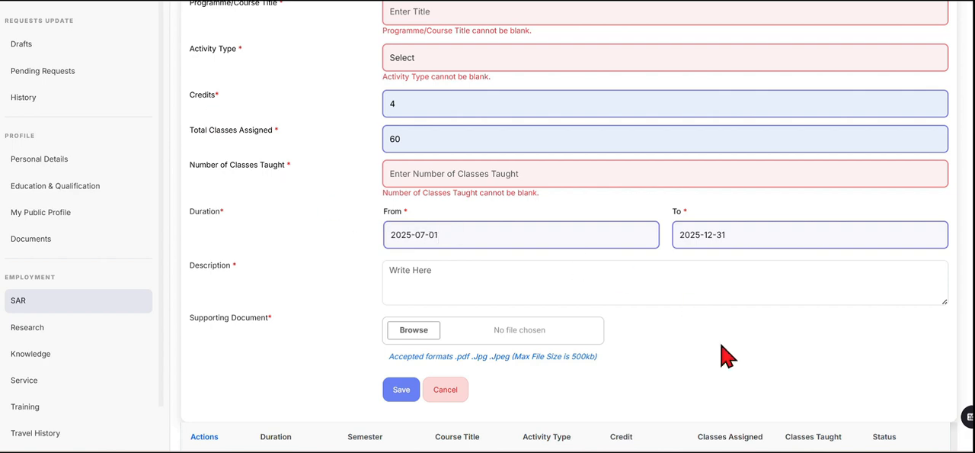
Switch to the image viewer and examine the odd-semester 2023-24 Hindi timetable and the even-semester 2024 timetable, Poll-BA-2-23-24.jpg, as supporting documents.
mouse_move(655, 451)
click(623, 417)
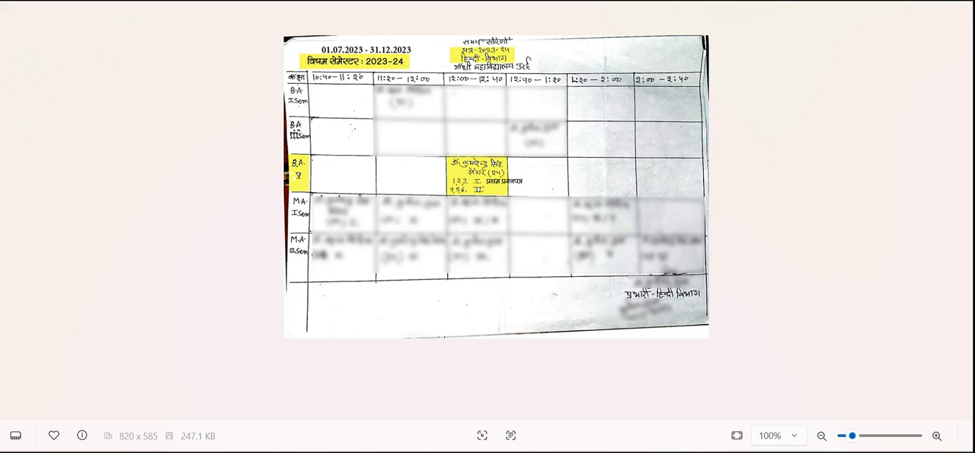
mouse_move(656, 451)
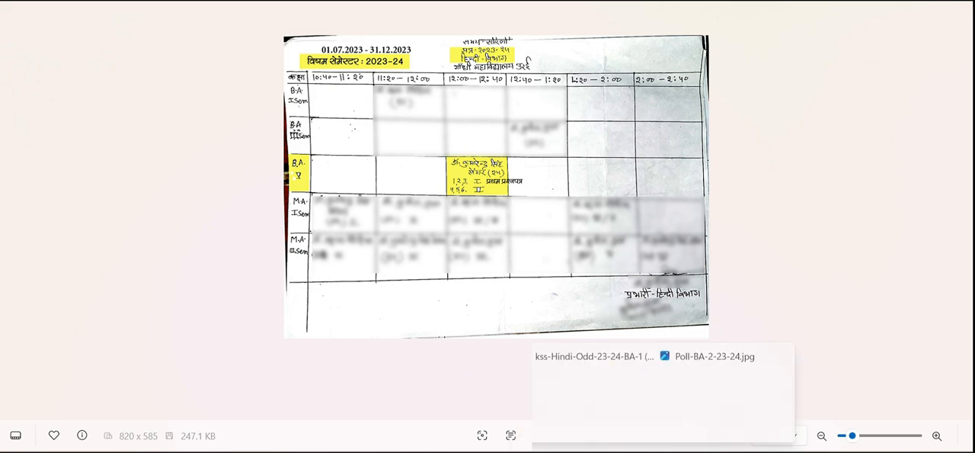
click(700, 435)
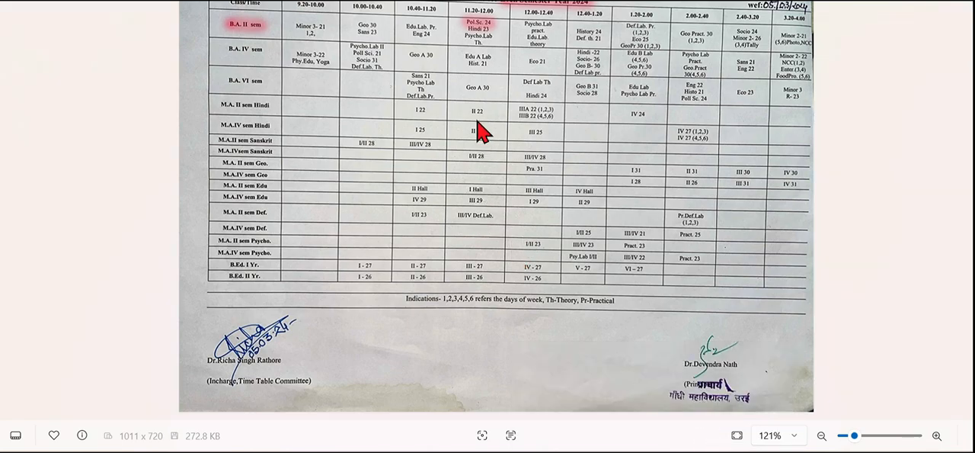
scroll(505, 148, down, 1)
scroll(509, 148, down, 1)
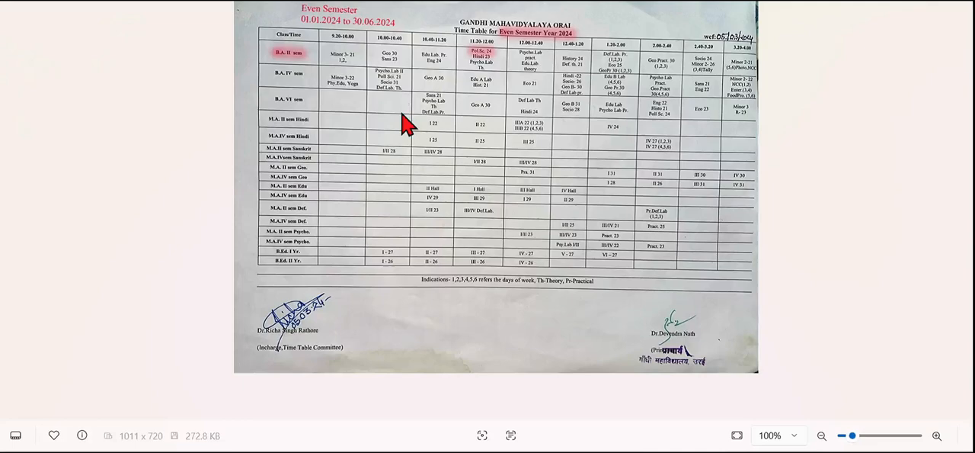
scroll(434, 99, up, 3)
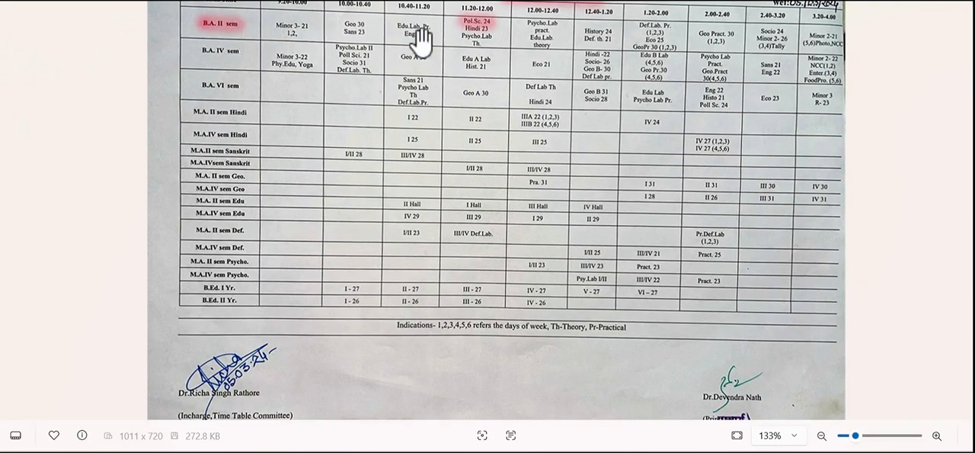
scroll(504, 118, up, 2)
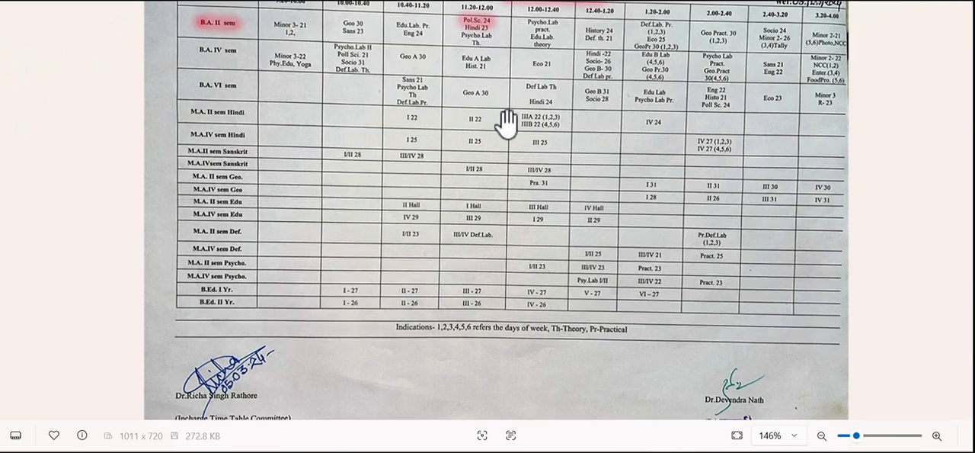
scroll(504, 118, down, 3)
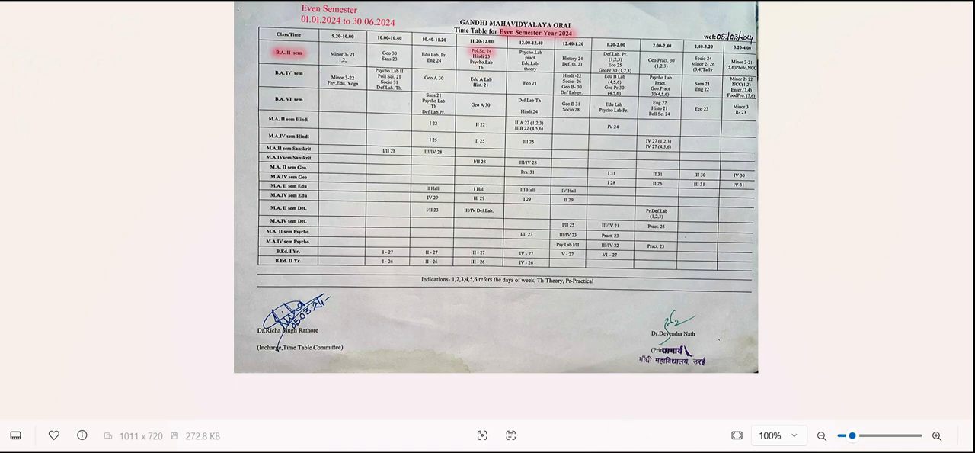
mouse_move(688, 451)
click(688, 399)
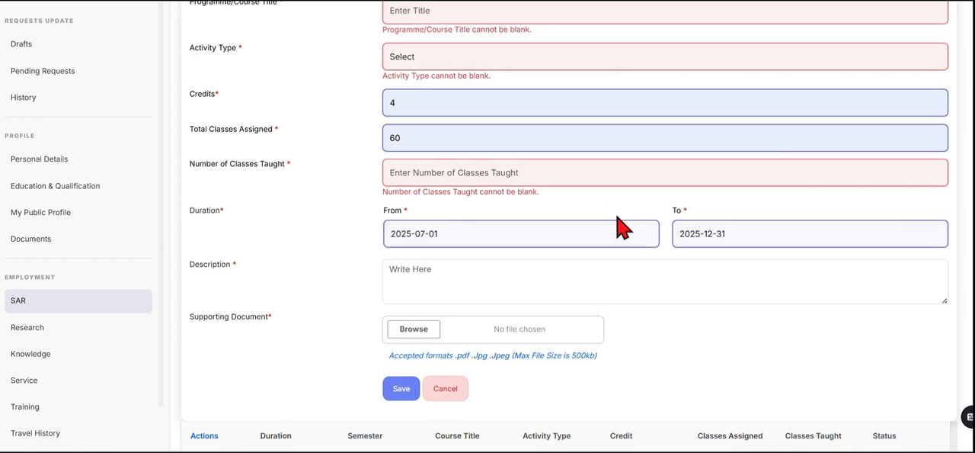
Set the start date of the teaching activity's duration to 2024-07-01.
scroll(621, 225, down, 1)
scroll(617, 220, up, 2)
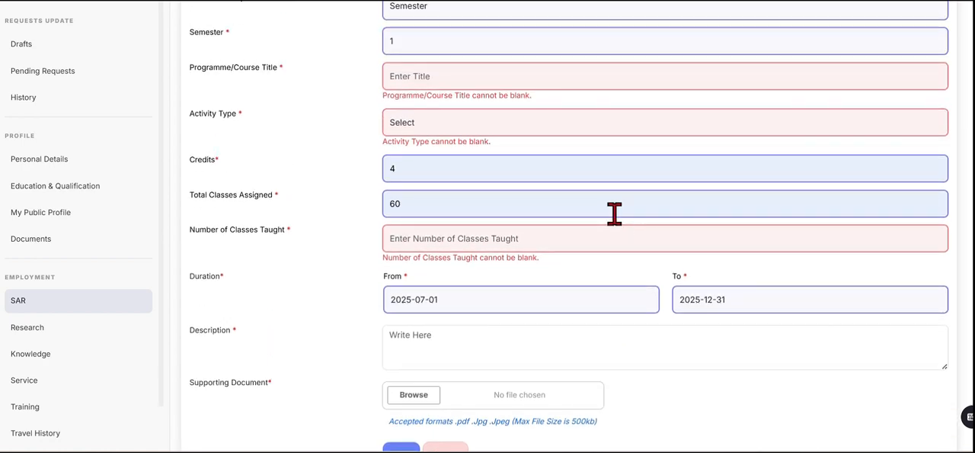
scroll(614, 214, up, 2)
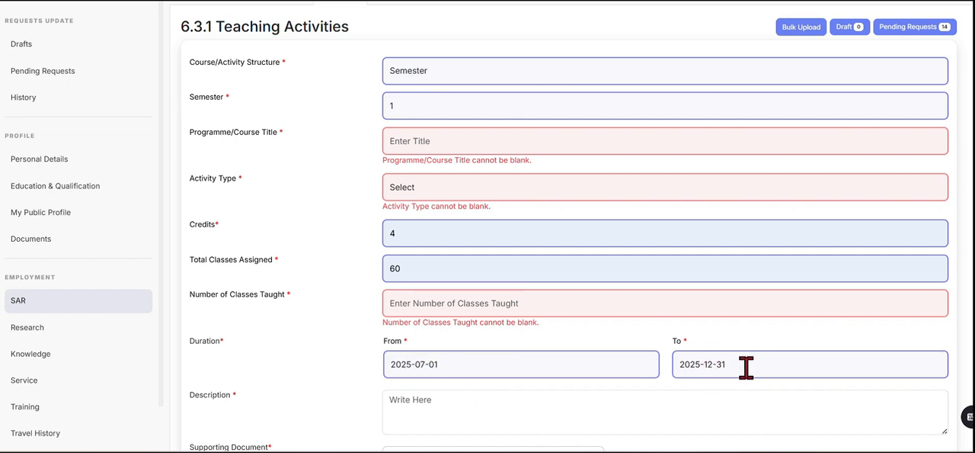
click(459, 363)
click(470, 216)
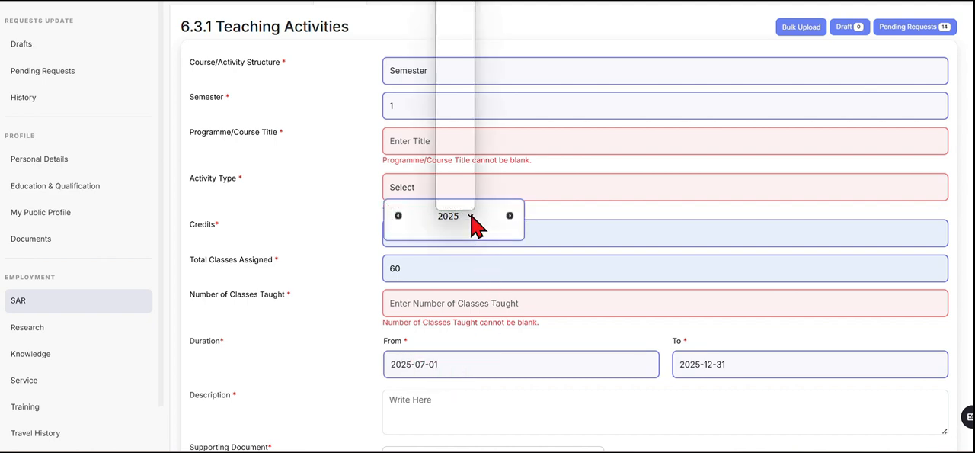
click(459, 188)
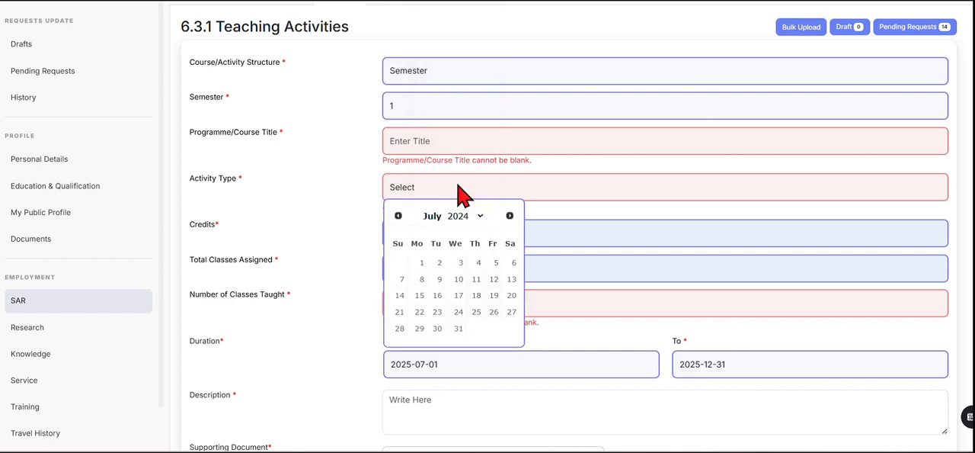
click(494, 298)
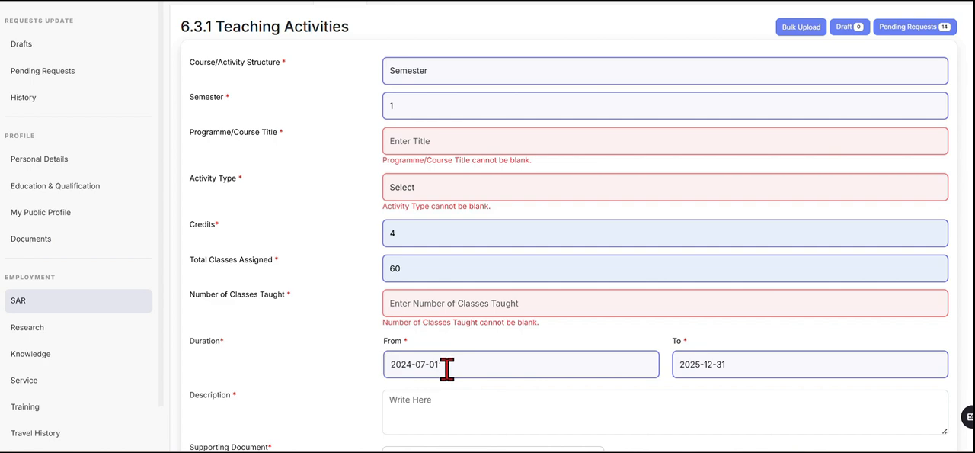
Set the end date of the teaching activity's duration to 2024-12-31.
click(746, 366)
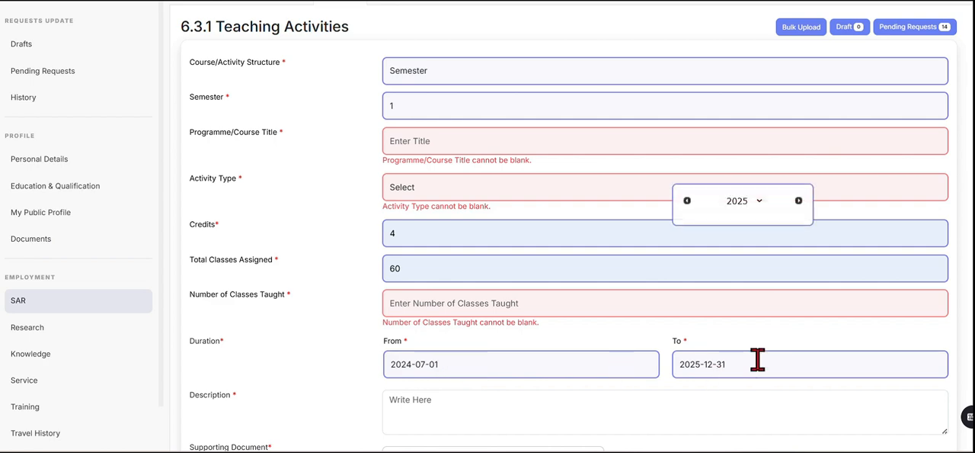
click(761, 197)
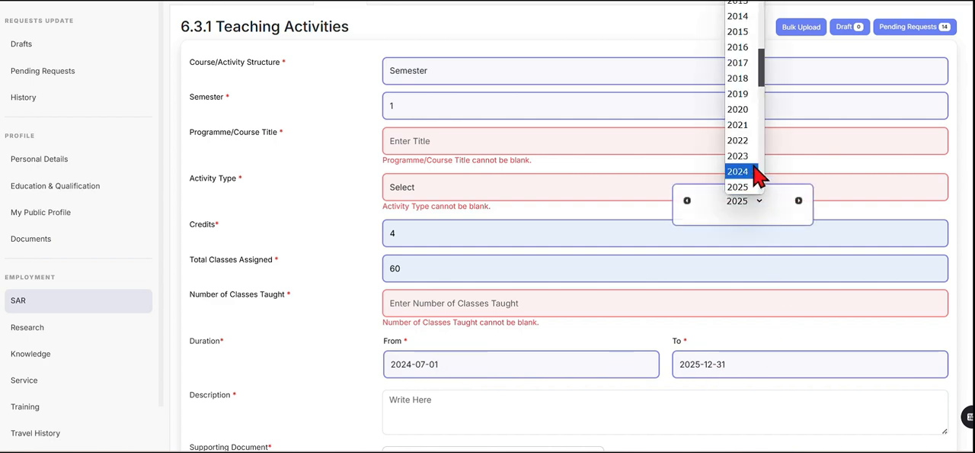
click(739, 171)
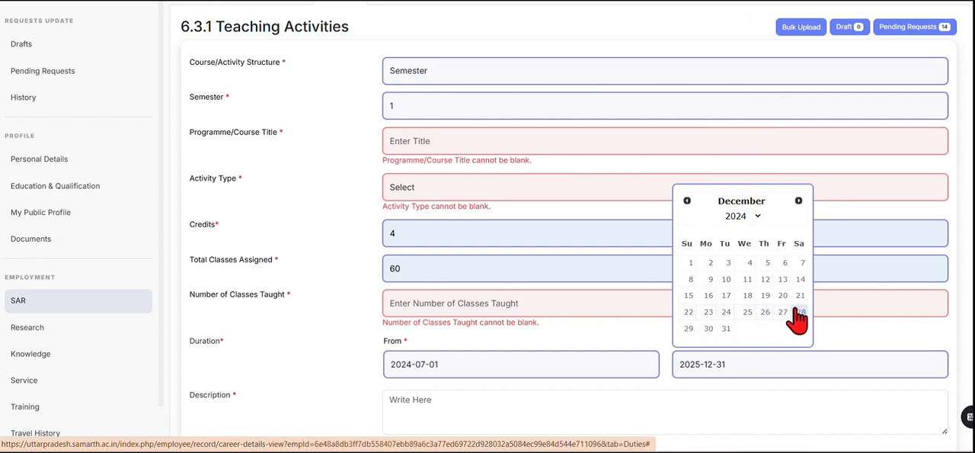
click(727, 315)
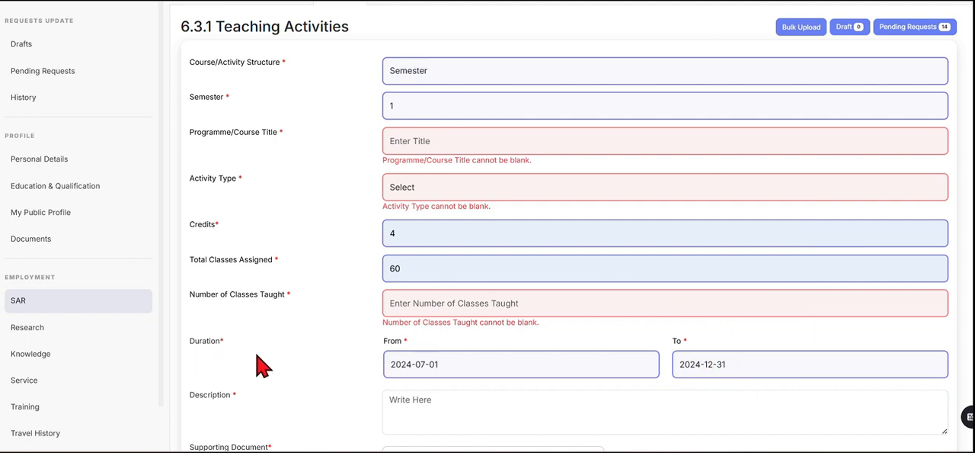
Switch the semester to 2, back to 1 and again to 2, comparing the January–June and July–December 2024 durations.
click(408, 106)
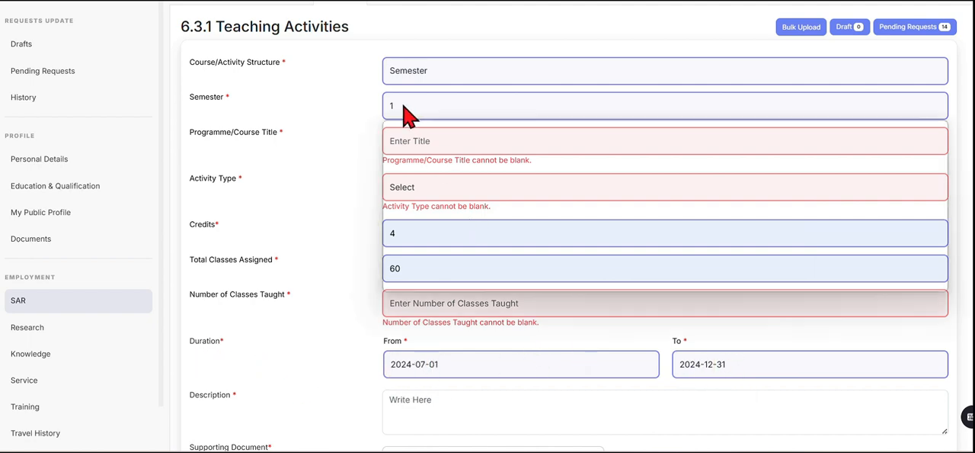
click(406, 162)
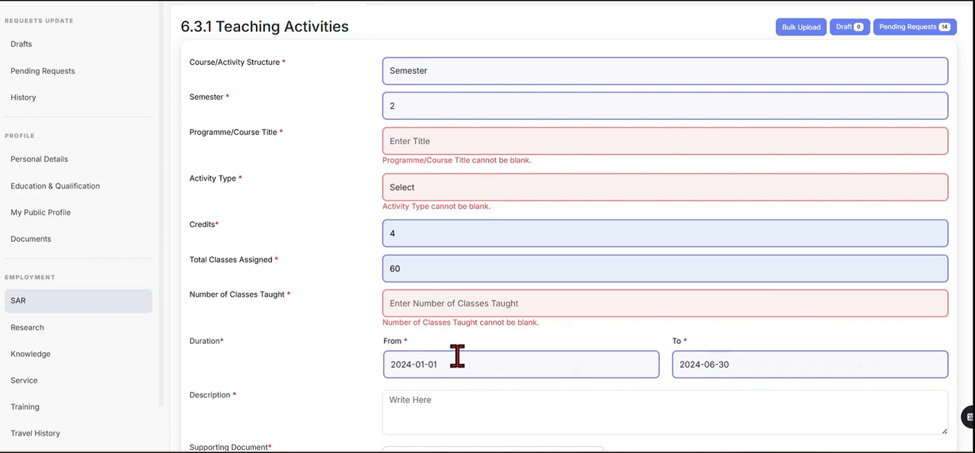
click(413, 113)
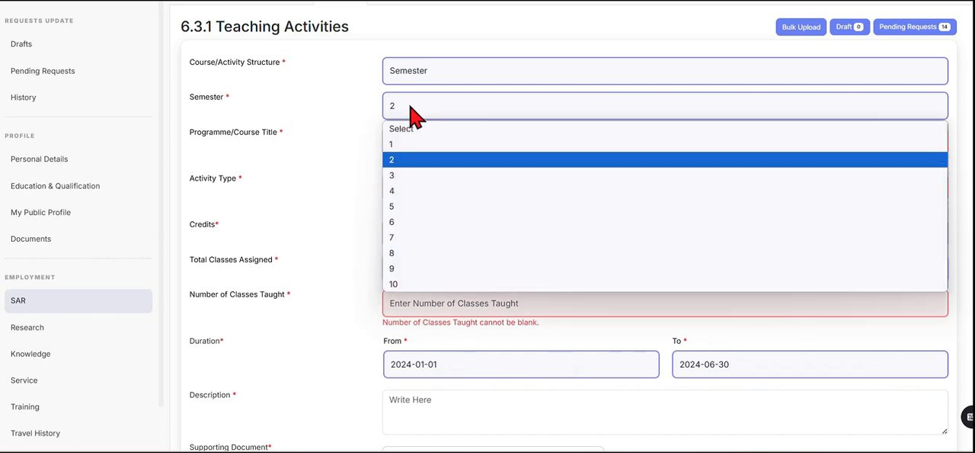
click(404, 146)
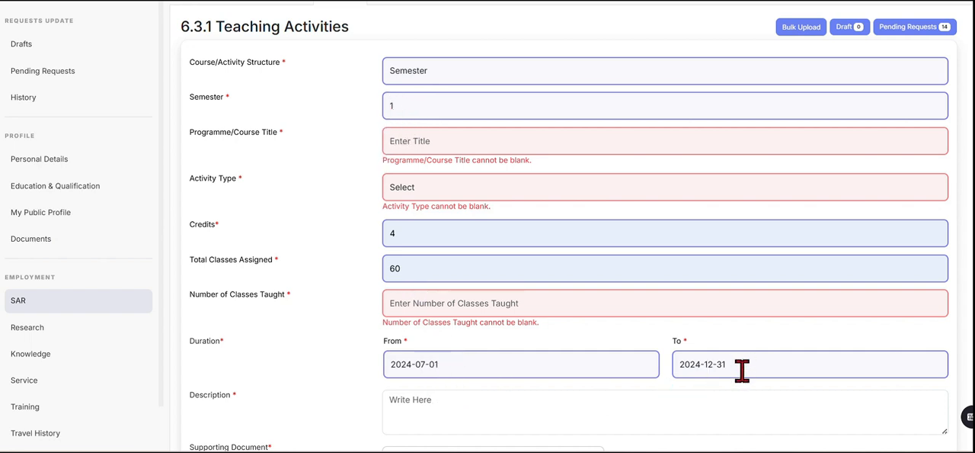
click(418, 109)
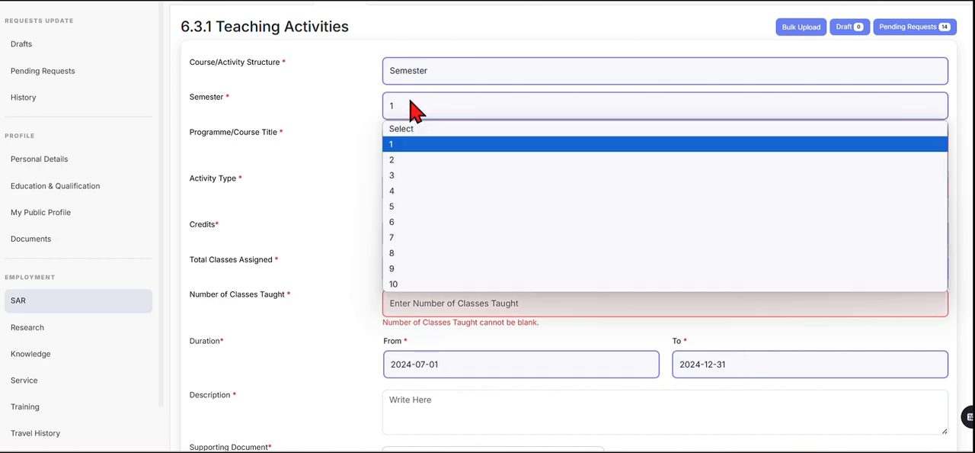
click(396, 160)
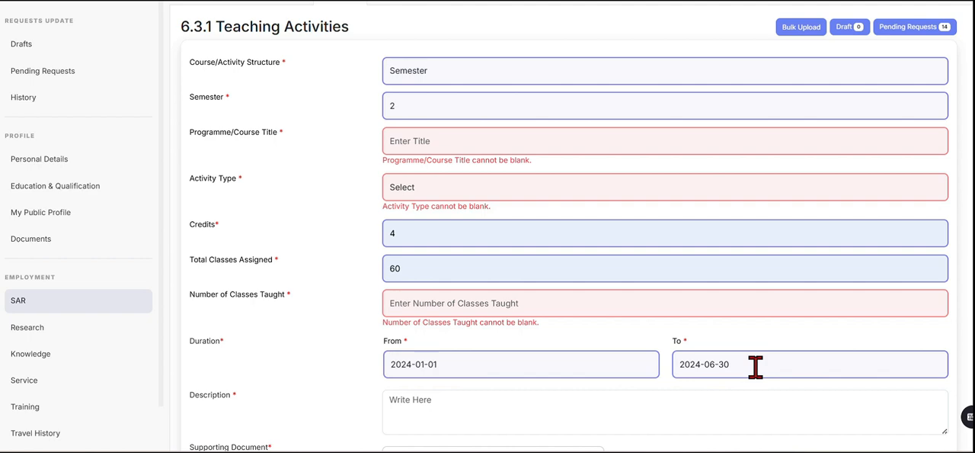
Review the description and supporting document fields without filling them in, and cancel the new Teaching Activities entry.
scroll(750, 396, down, 3)
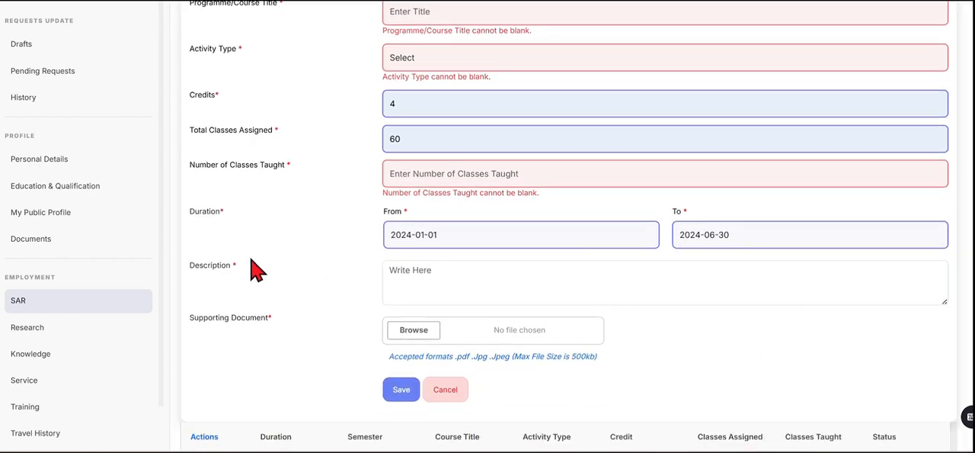
click(414, 270)
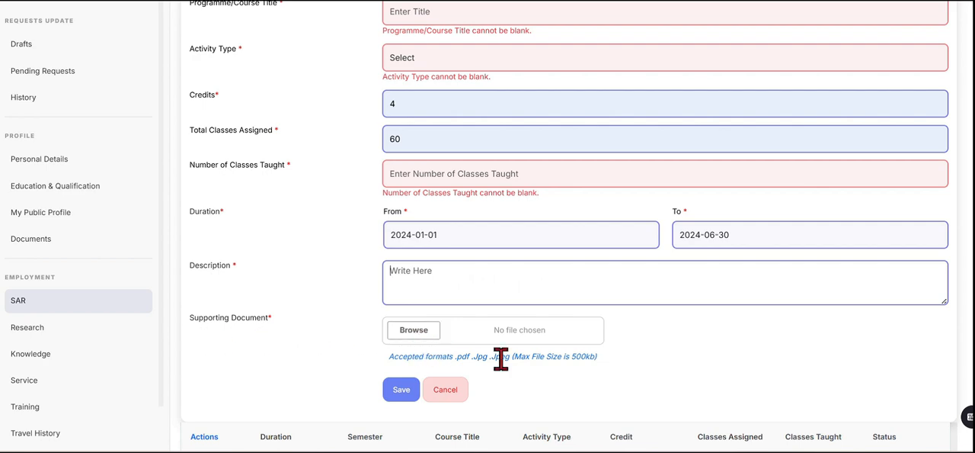
scroll(702, 373, up, 2)
scroll(438, 409, down, 2)
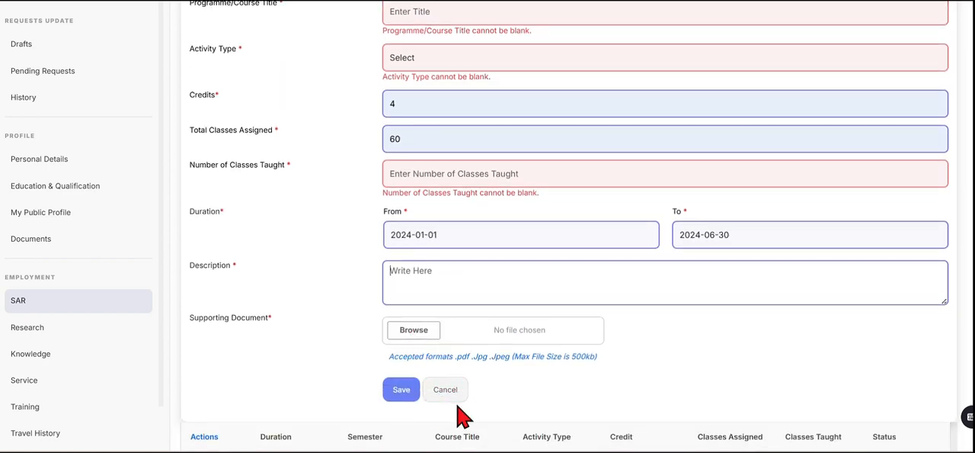
click(450, 392)
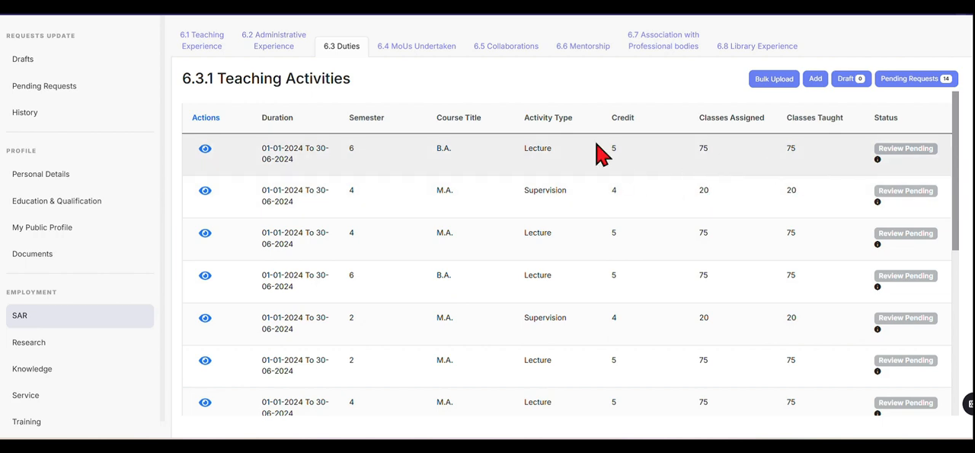
Start a new entry under 6.3.2 Involvement in University/College Student-Related Activities/Research Activities and look over its form.
scroll(969, 272, down, 6)
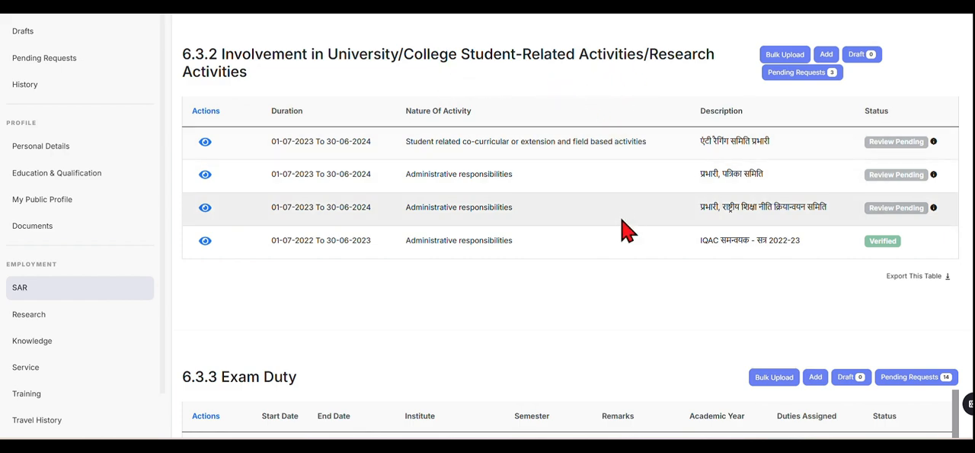
scroll(492, 276, up, 1)
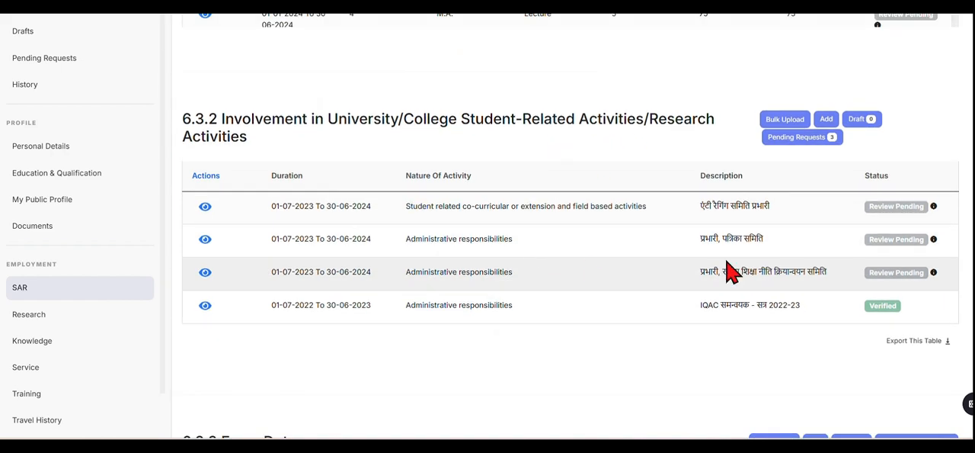
click(827, 122)
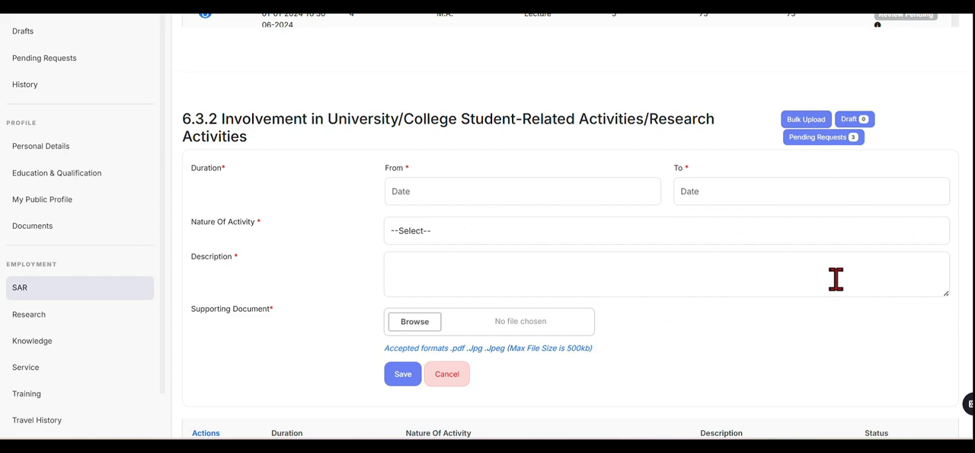
scroll(836, 279, down, 1)
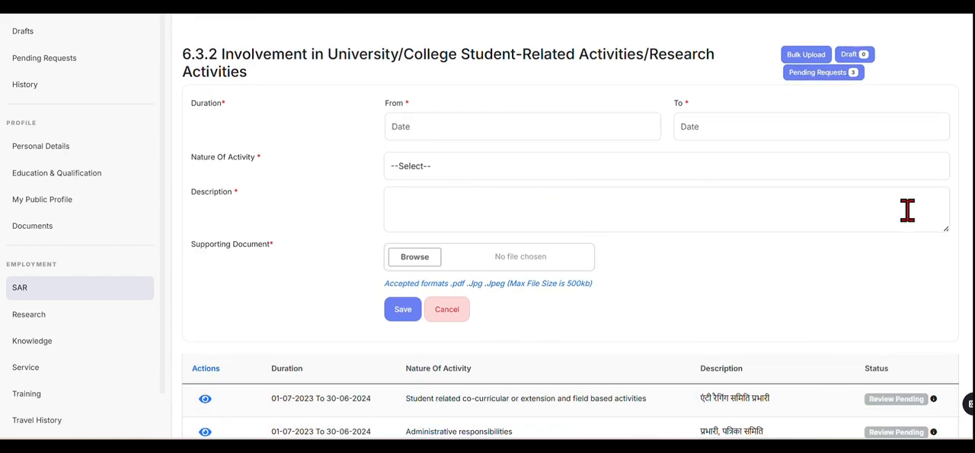
scroll(570, 244, up, 1)
scroll(570, 244, up, 1)
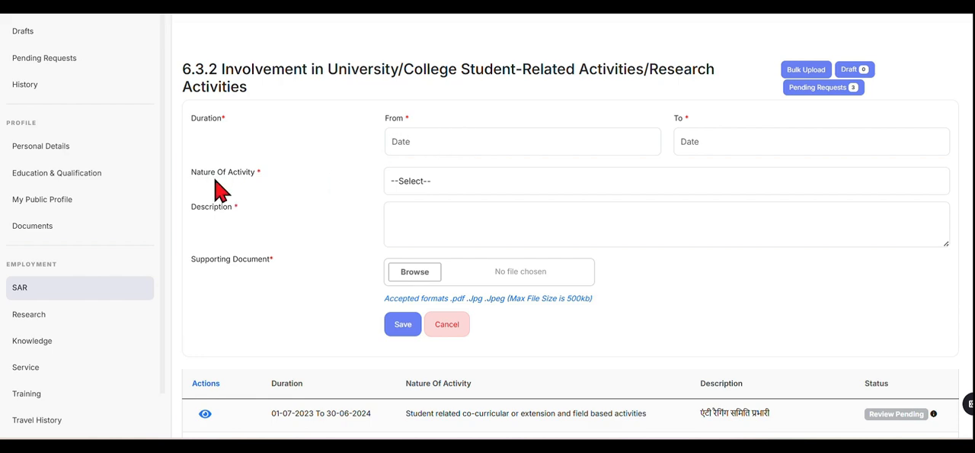
Set the nature of activity to Administrative responsibilities and the level to College Level.
click(478, 180)
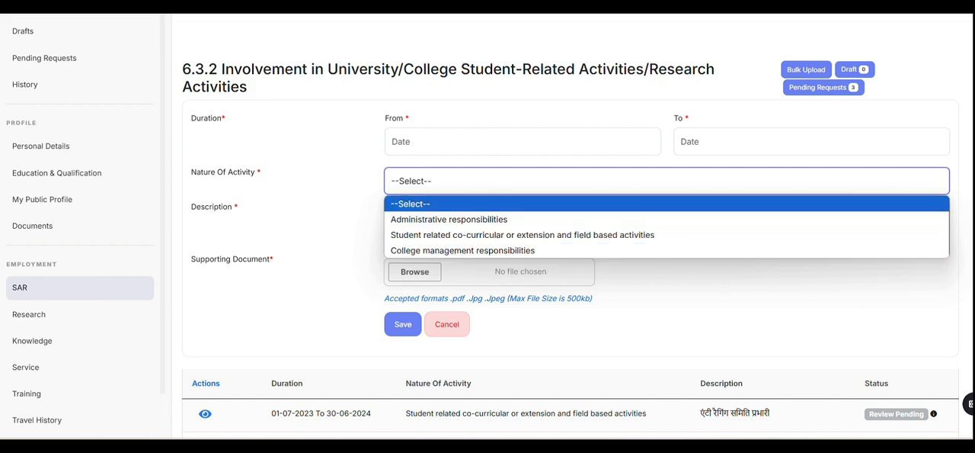
click(457, 78)
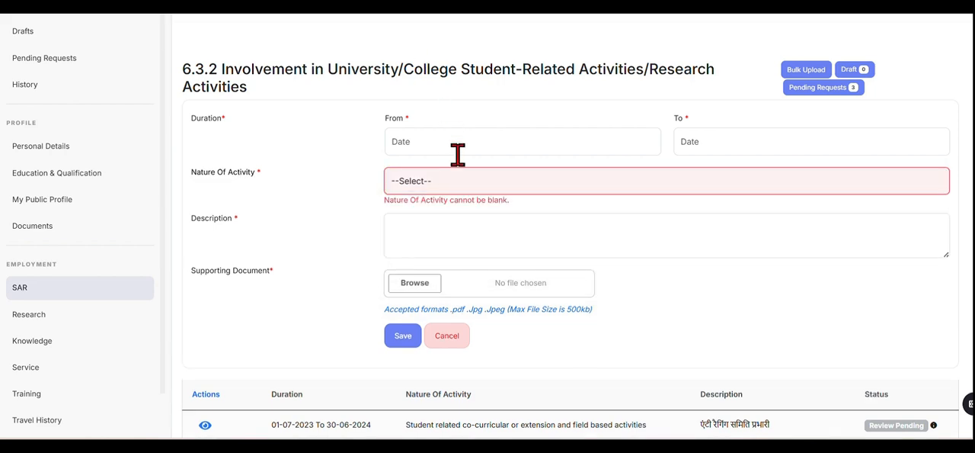
click(464, 184)
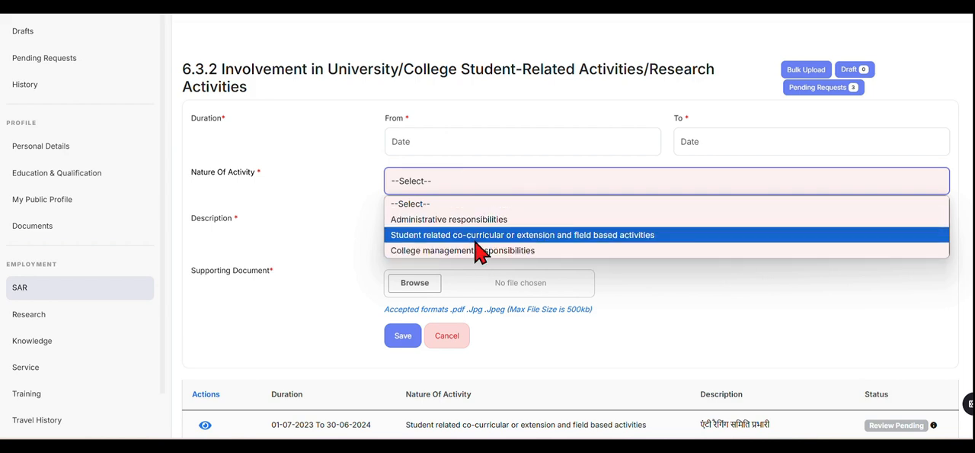
click(412, 221)
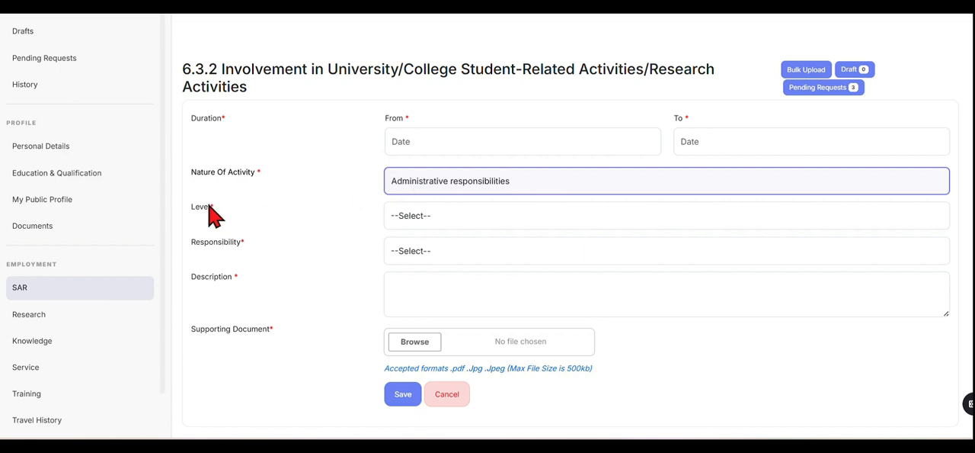
click(455, 221)
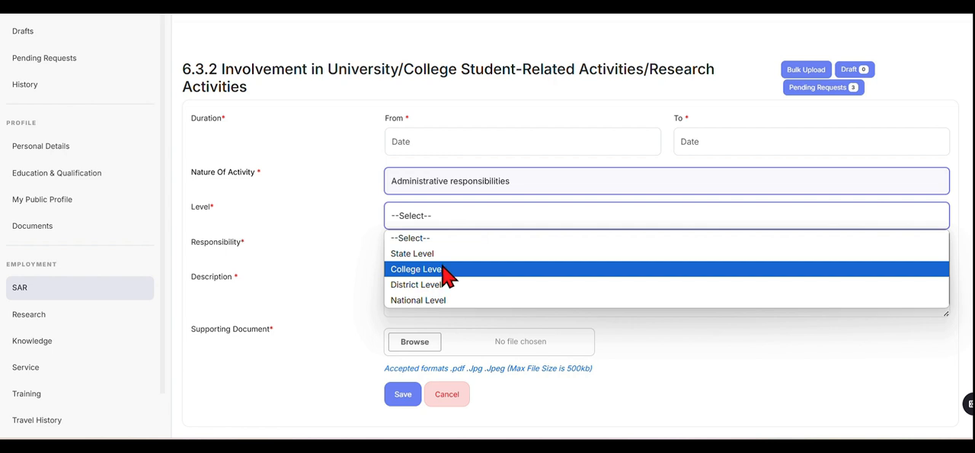
click(450, 274)
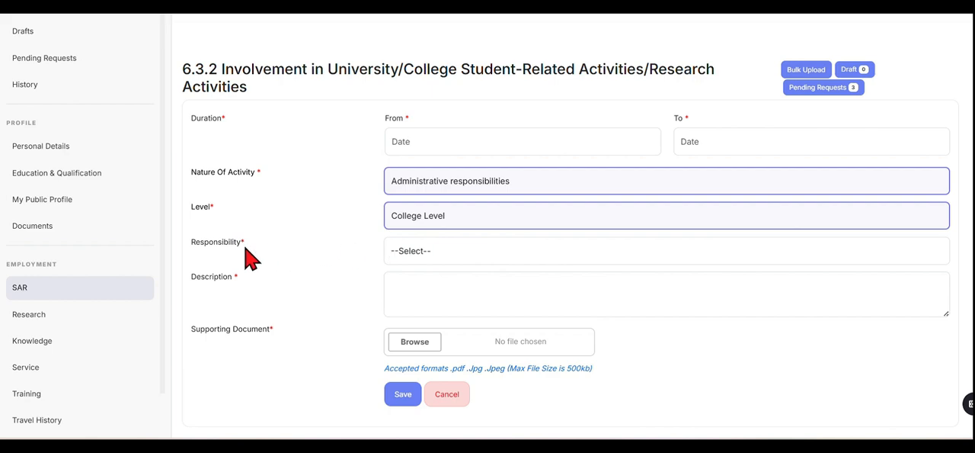
Check the responsibility options offered for the college level without choosing one.
click(435, 255)
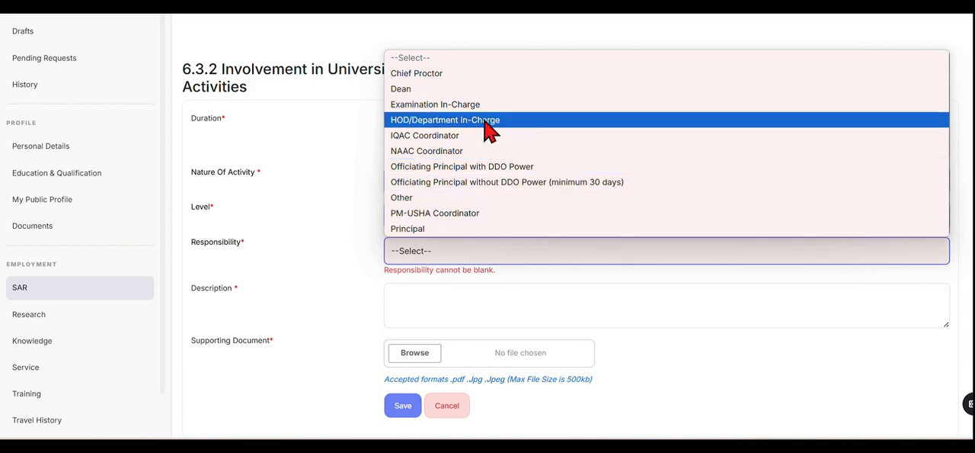
click(436, 257)
click(436, 258)
click(436, 258)
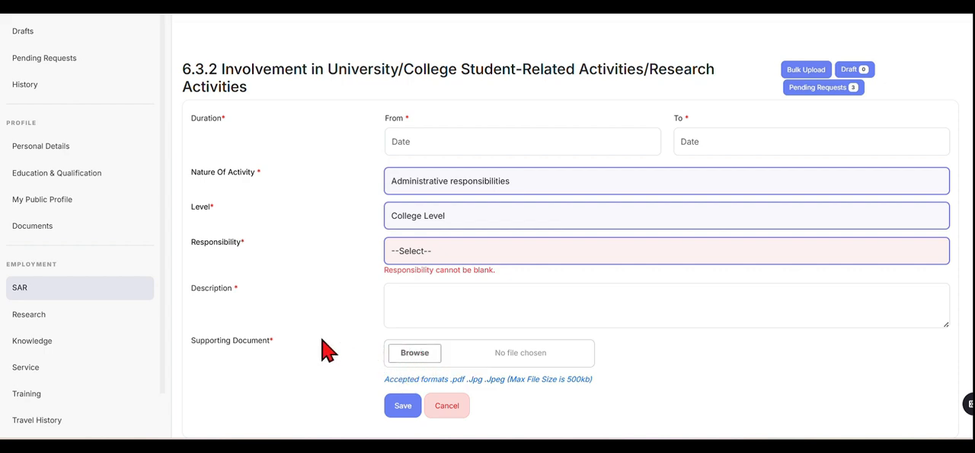
Set the level to District Level and check the responsibility options offered for it without choosing one.
click(460, 223)
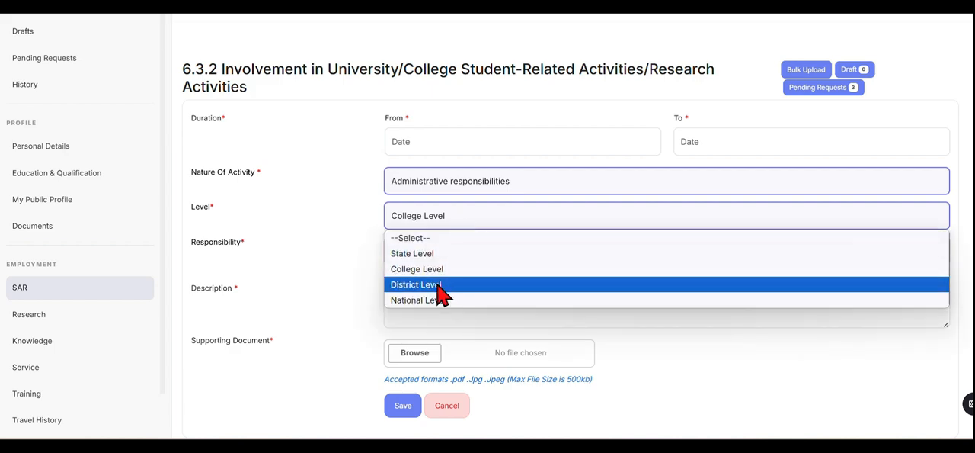
click(441, 285)
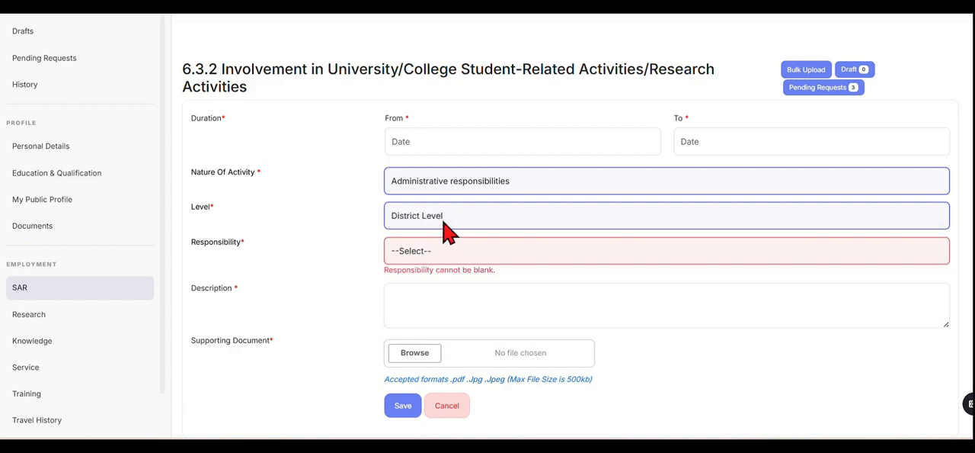
click(427, 254)
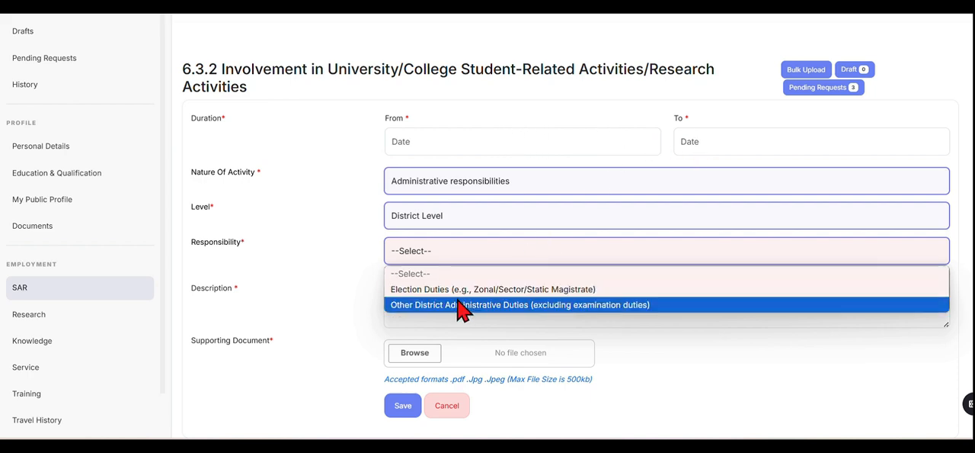
click(406, 259)
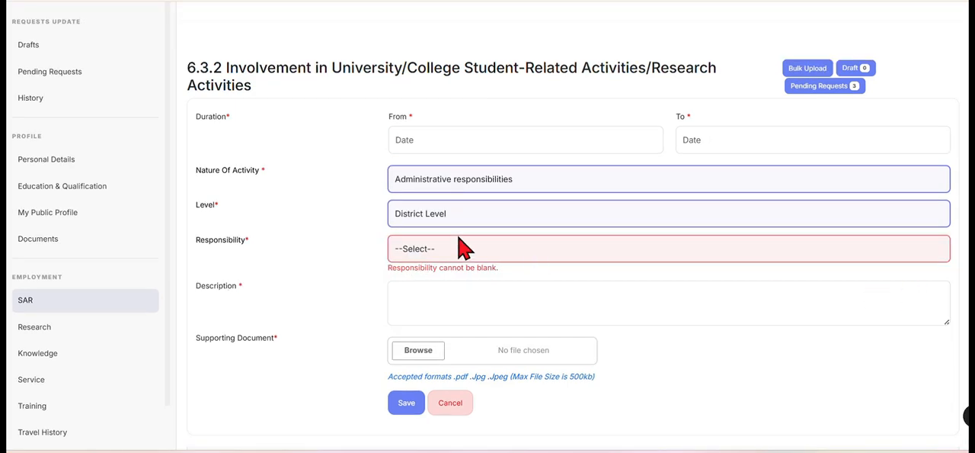
Change the level to State Level and look through its responsibility options without choosing one.
click(438, 216)
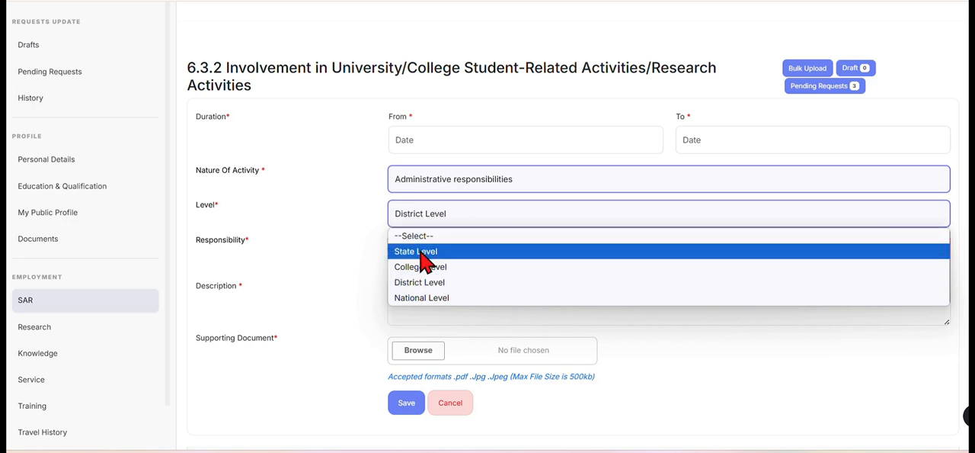
key(Escape)
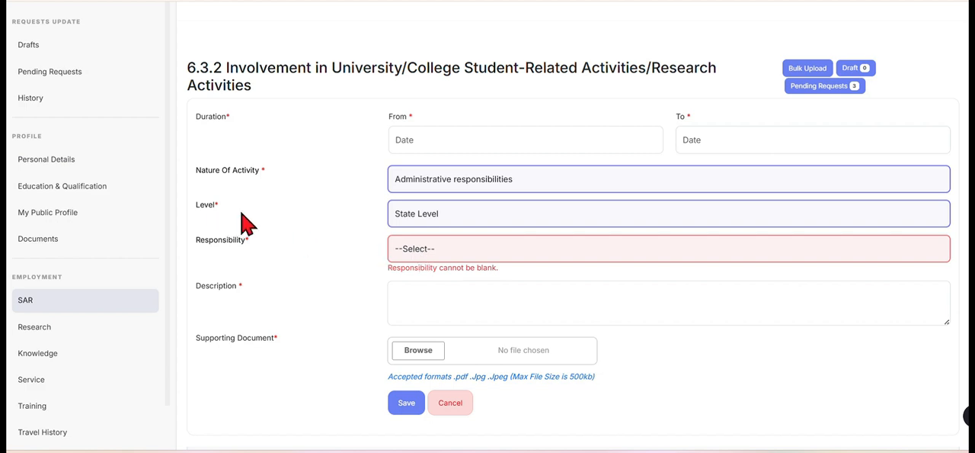
click(441, 255)
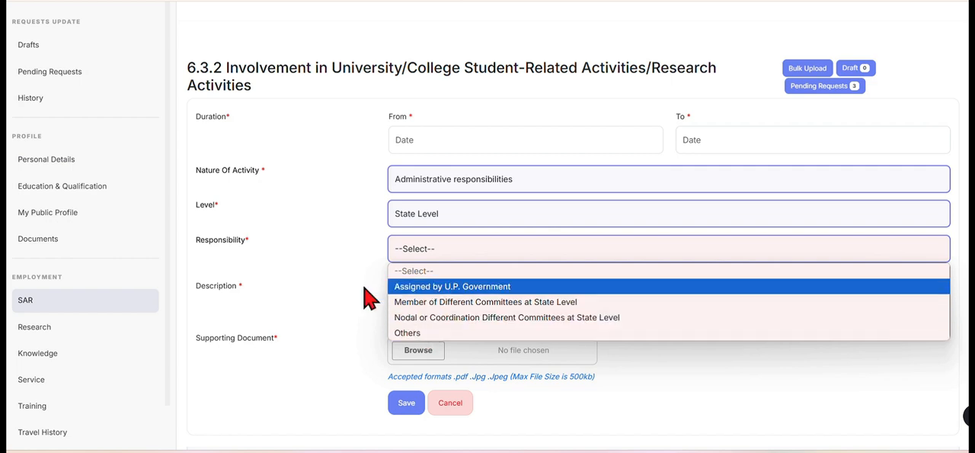
click(431, 226)
Set the level to National Level, review its responsibilities, and choose Others and then Assigned by Indian Government as the responsibility.
click(426, 221)
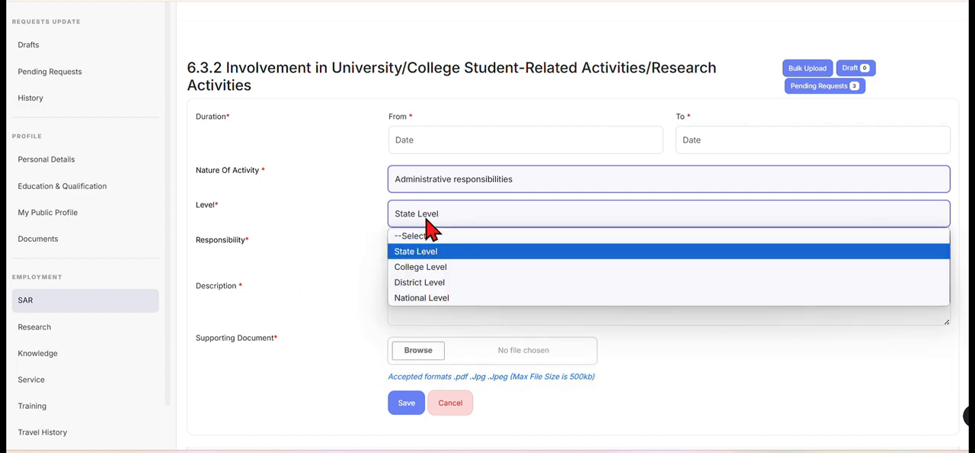
click(445, 299)
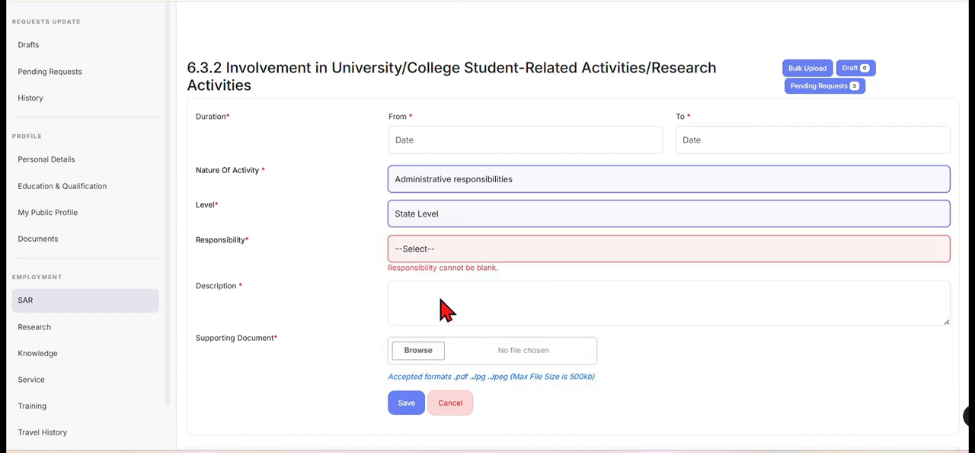
click(441, 249)
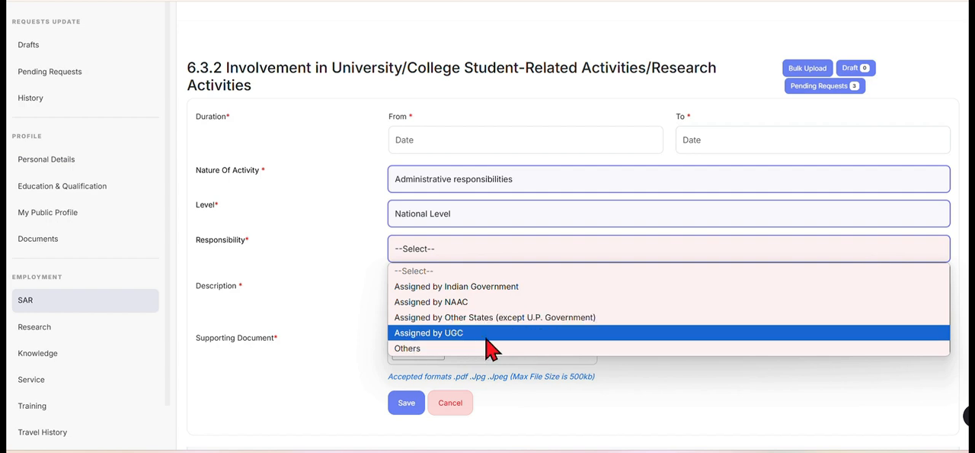
click(460, 351)
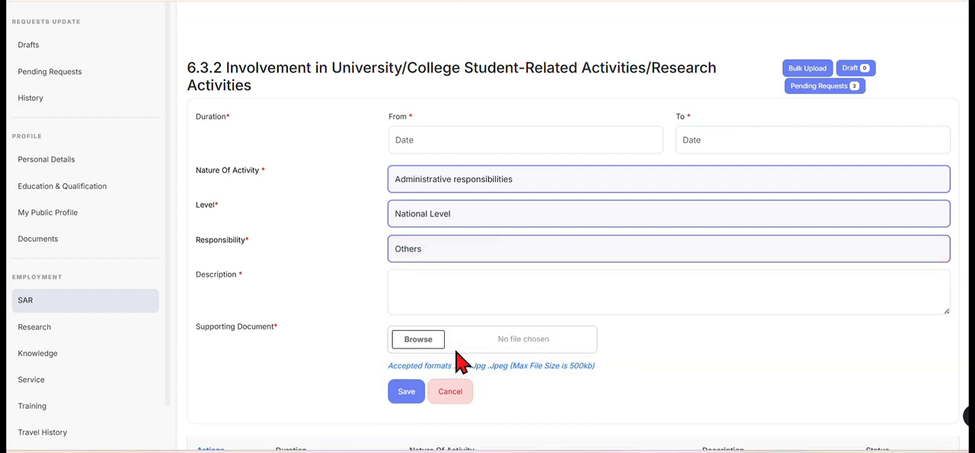
click(448, 251)
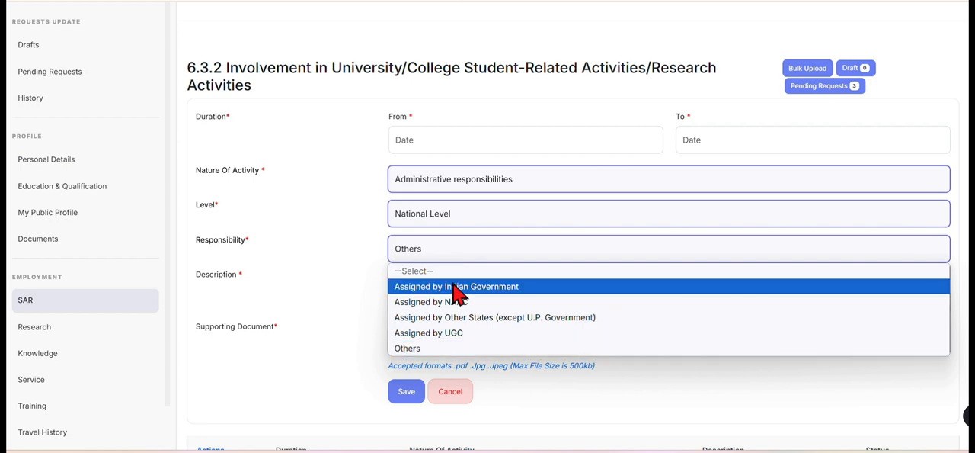
click(455, 287)
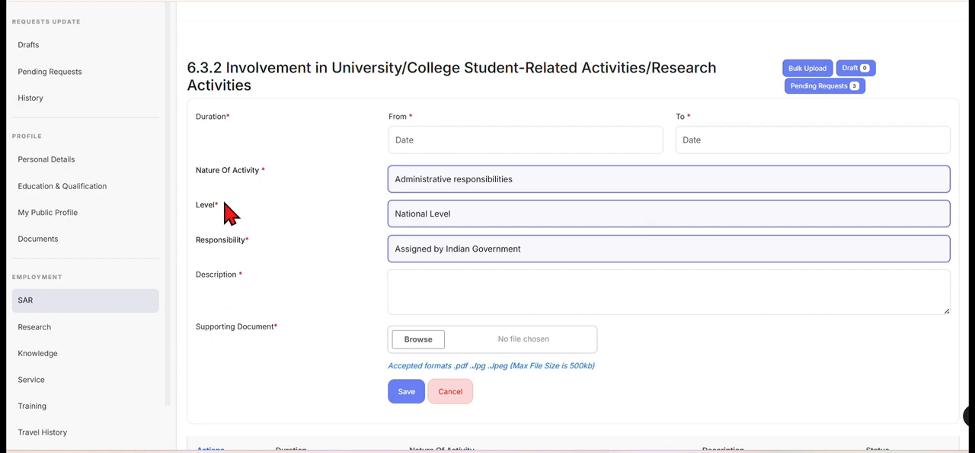
Return the level to College Level and check its responsibility options without choosing one.
click(456, 217)
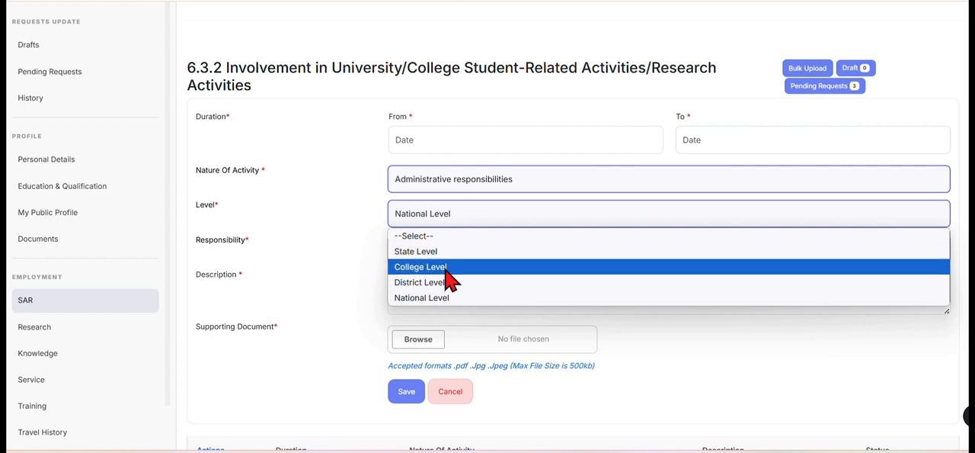
click(446, 268)
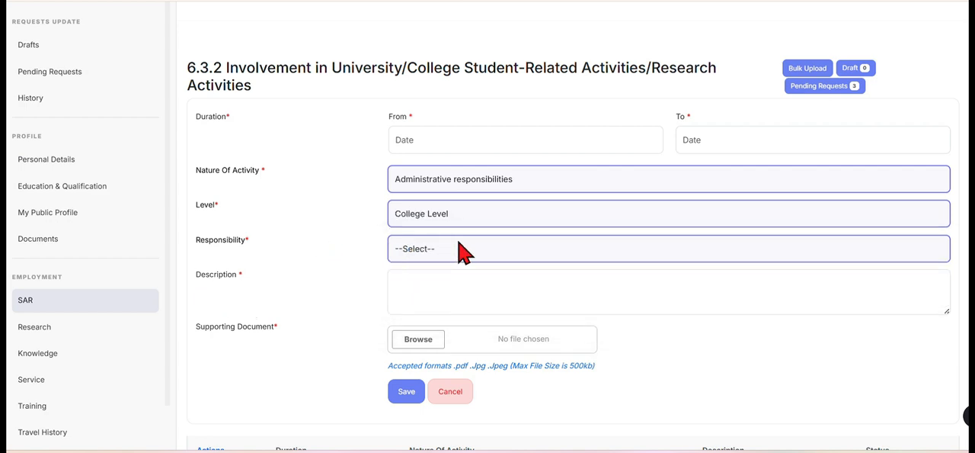
click(448, 249)
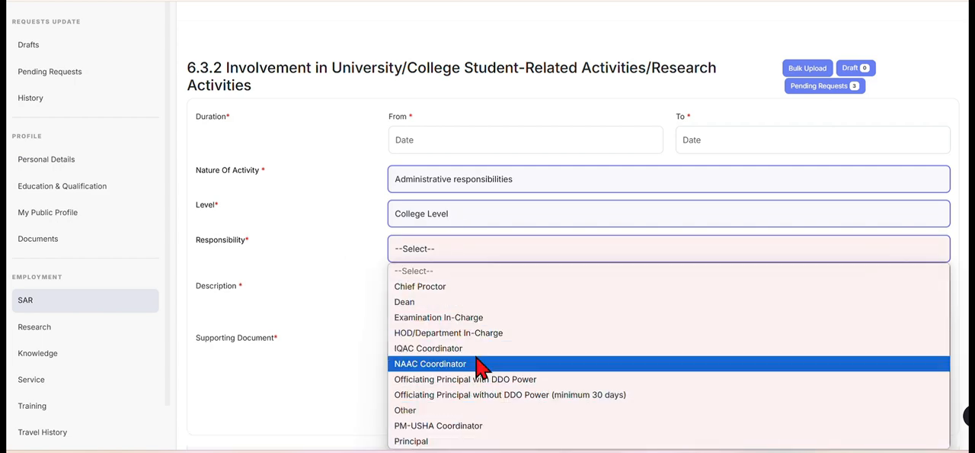
click(472, 220)
click(472, 220)
click(369, 309)
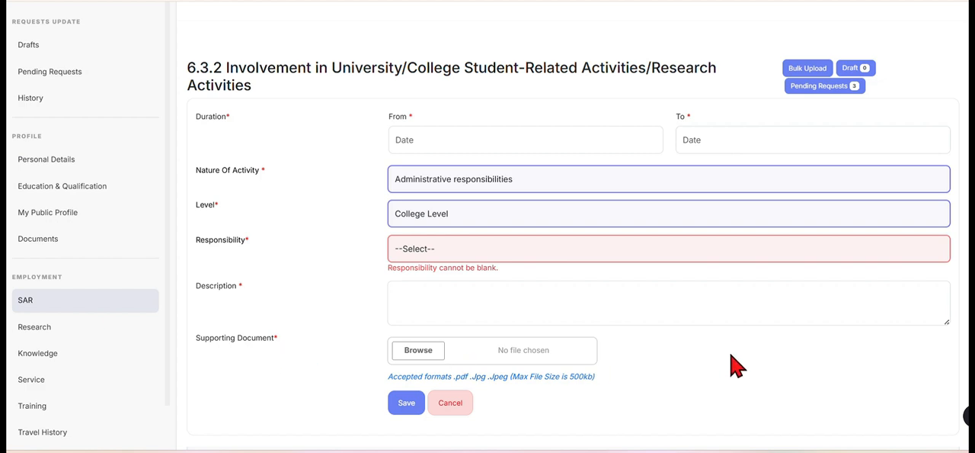
Review the nature of activity options and the college-level responsibilities again, keeping Administrative responsibilities and College Level selected.
scroll(737, 358, down, 1)
scroll(736, 354, up, 1)
click(532, 191)
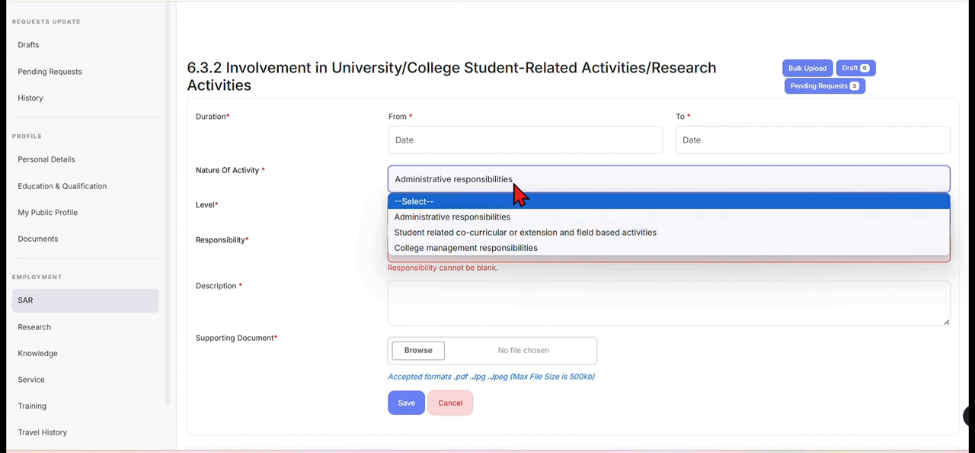
click(526, 191)
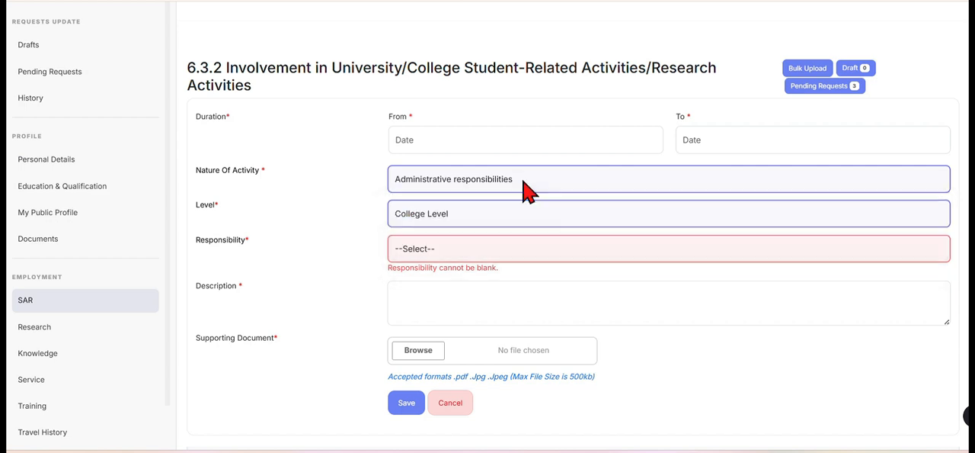
click(478, 217)
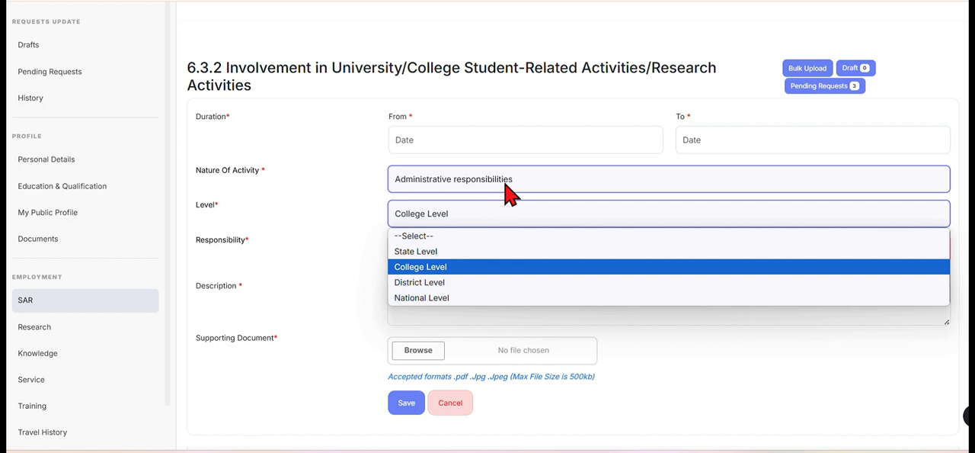
click(456, 268)
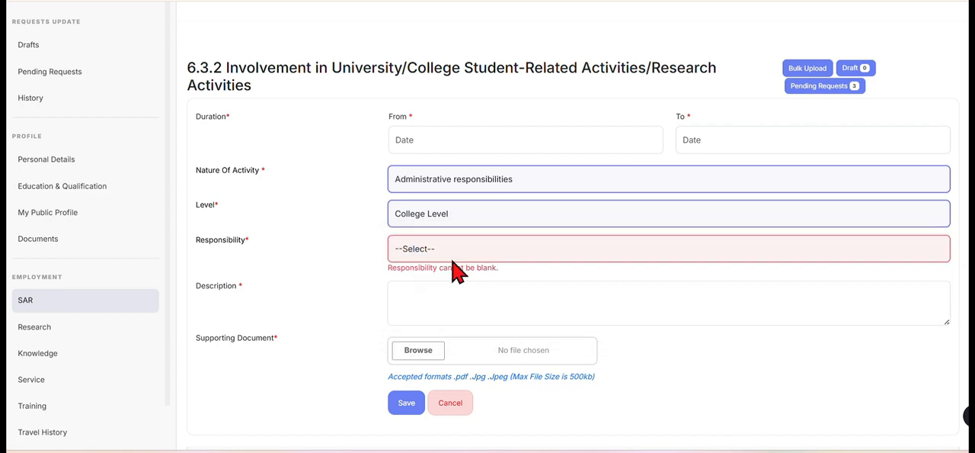
click(467, 251)
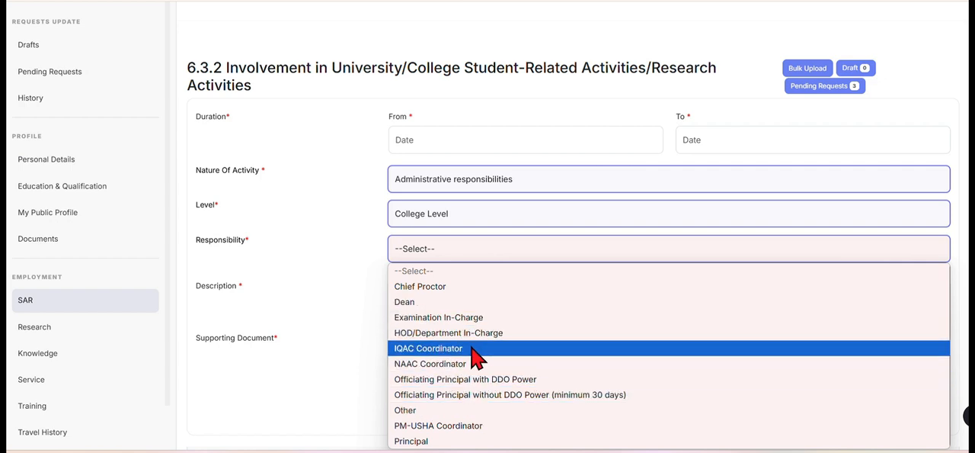
click(323, 364)
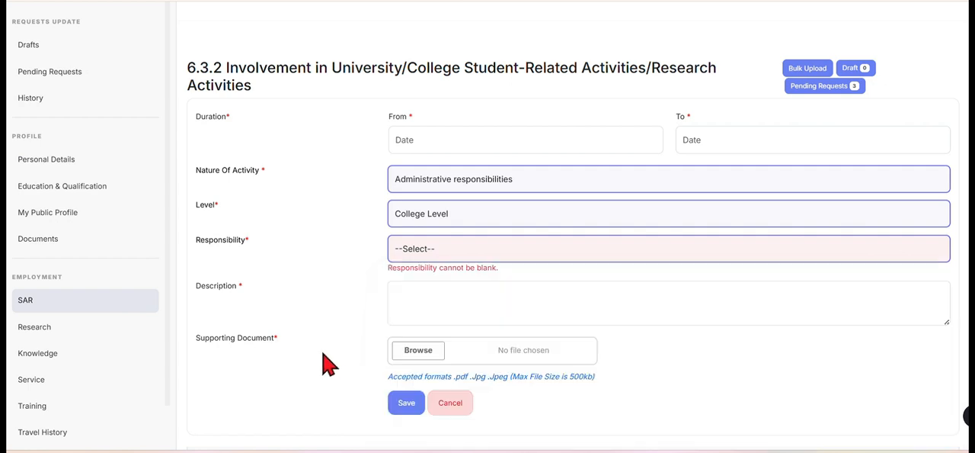
Set the nature of activity to Student related co-curricular or extension and field based activities, comparing its fields with those of Administrative responsibilities.
click(478, 189)
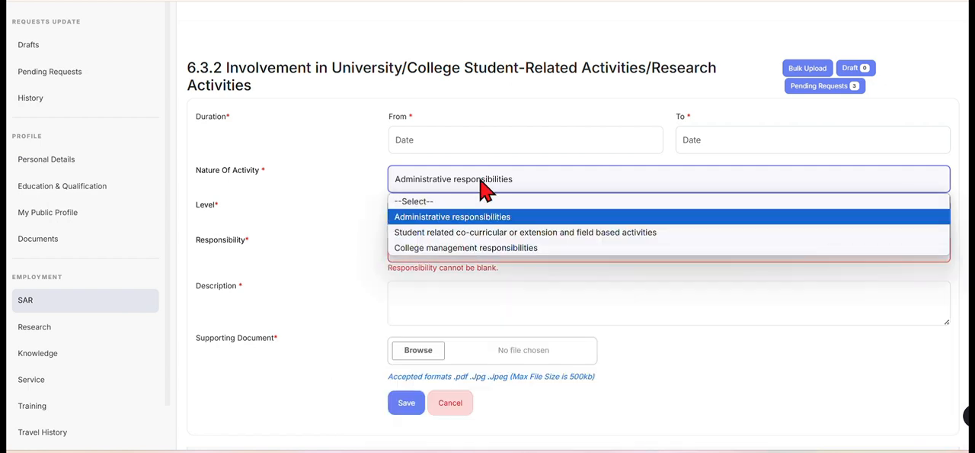
click(493, 233)
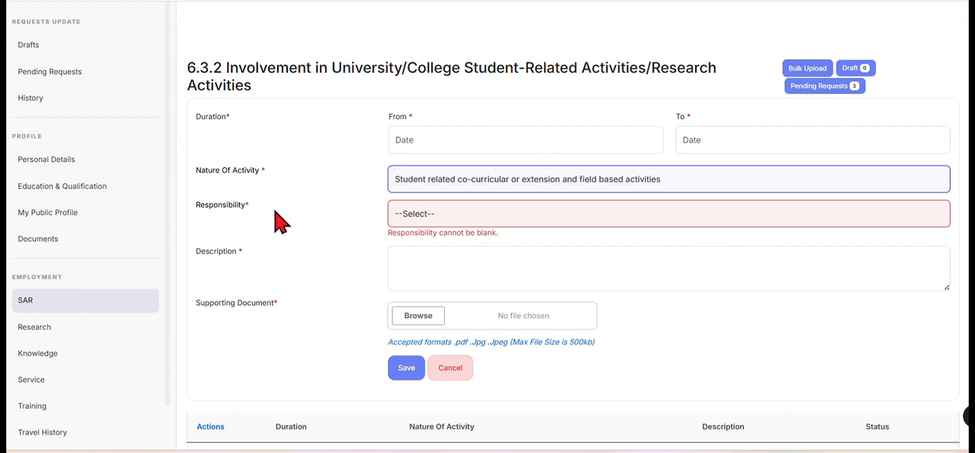
click(439, 182)
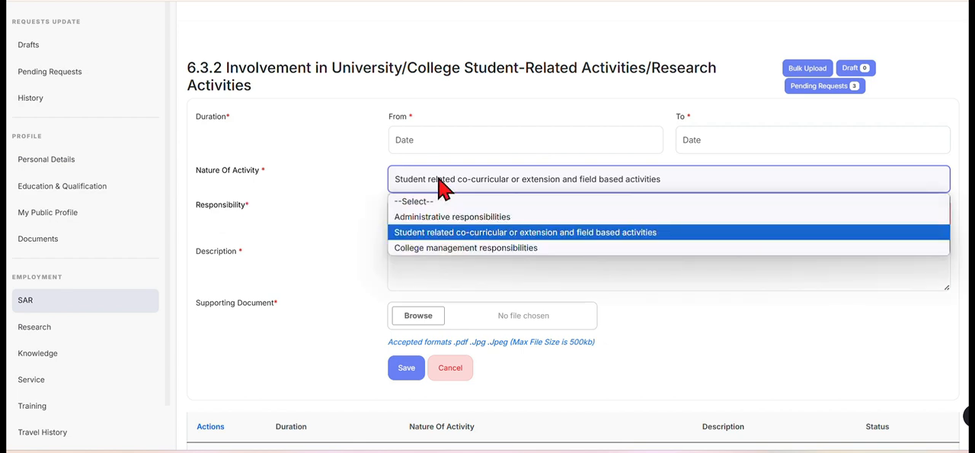
click(438, 215)
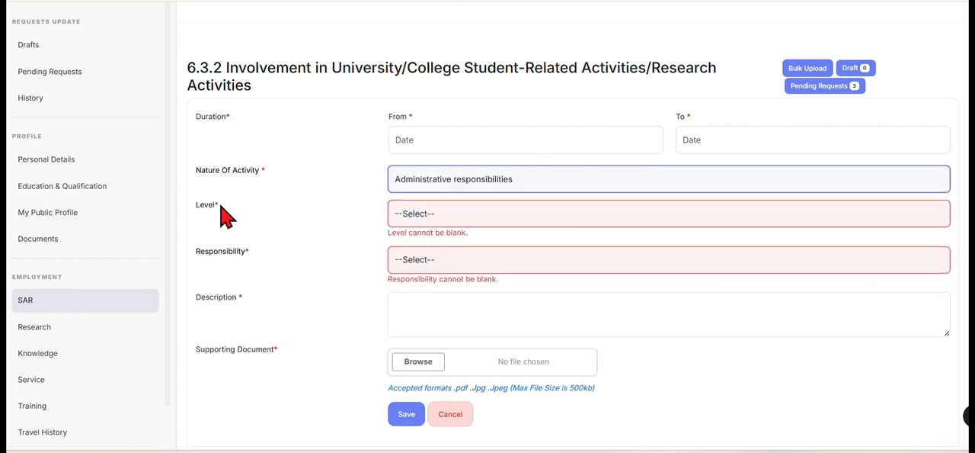
click(485, 184)
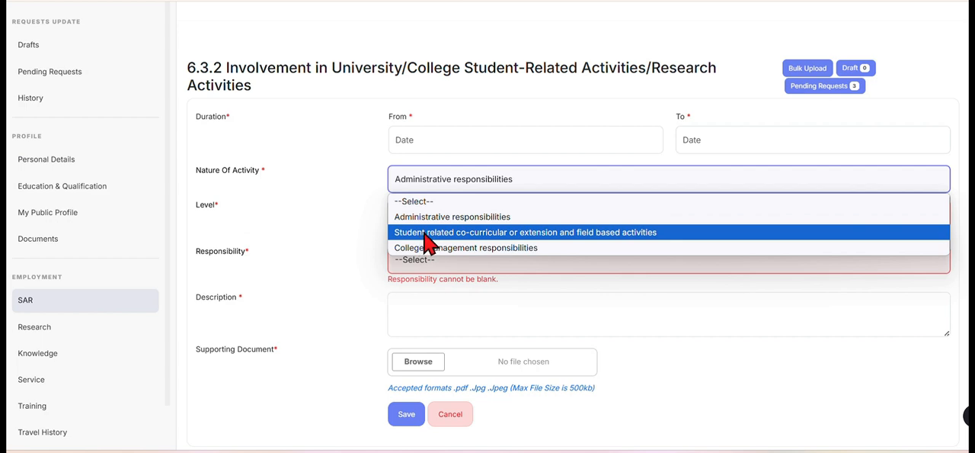
click(426, 232)
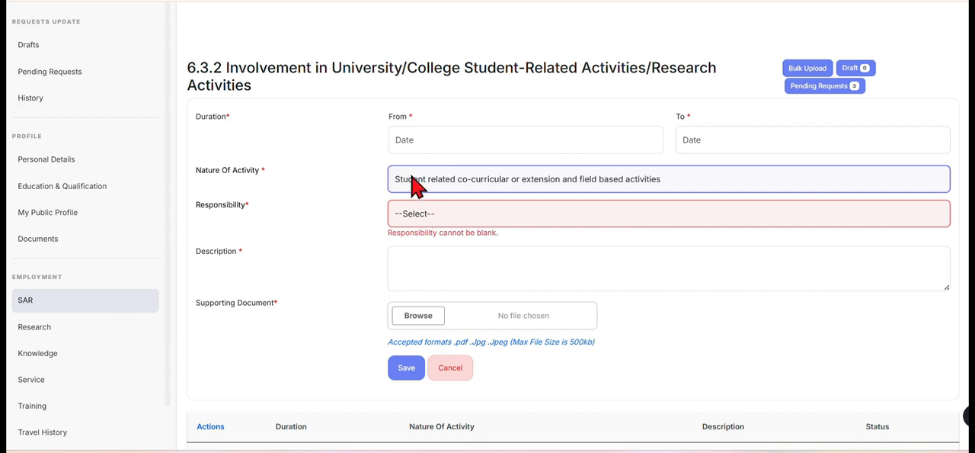
Examine the responsibility options offered for student related co-curricular, extension and field based activities without choosing one.
click(470, 216)
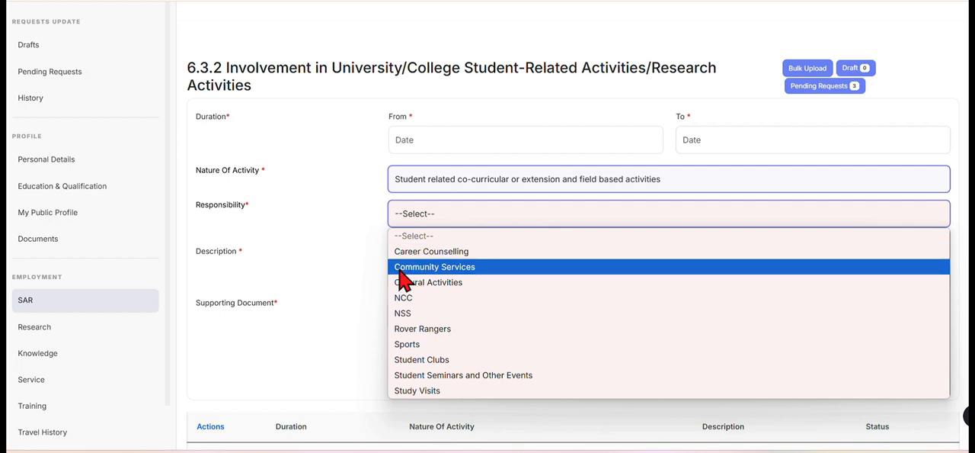
click(340, 300)
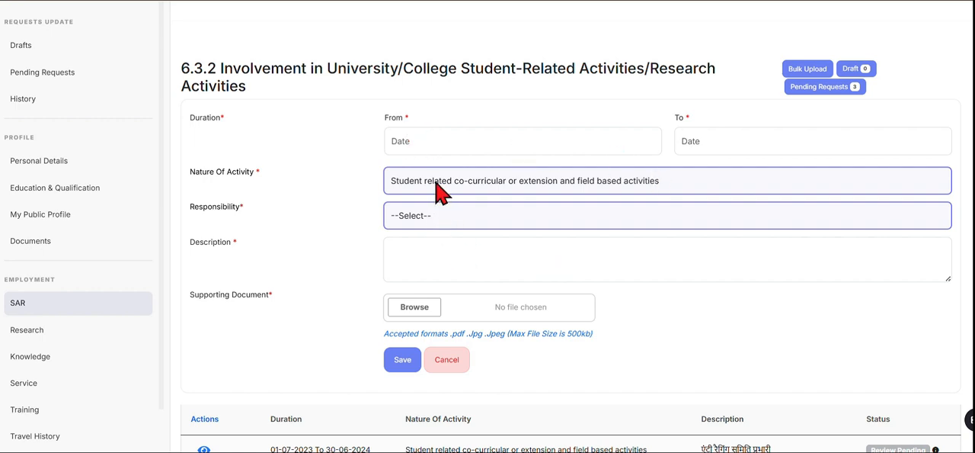
click(430, 216)
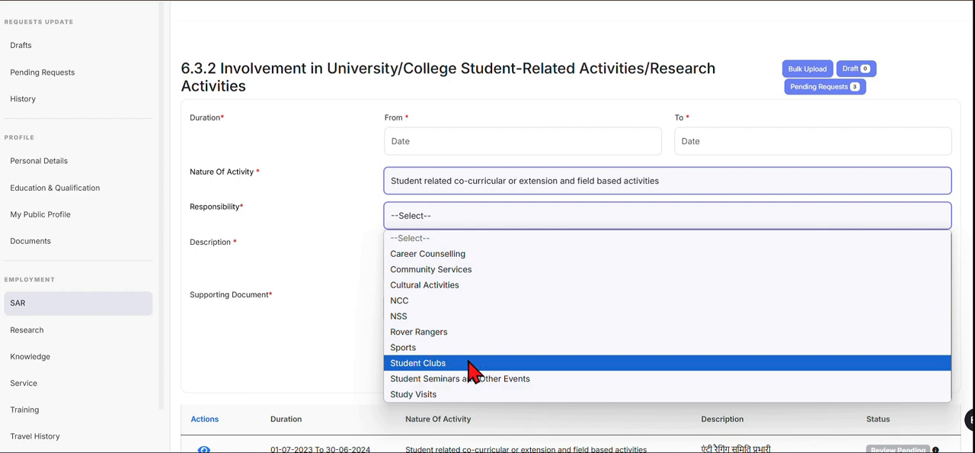
click(340, 335)
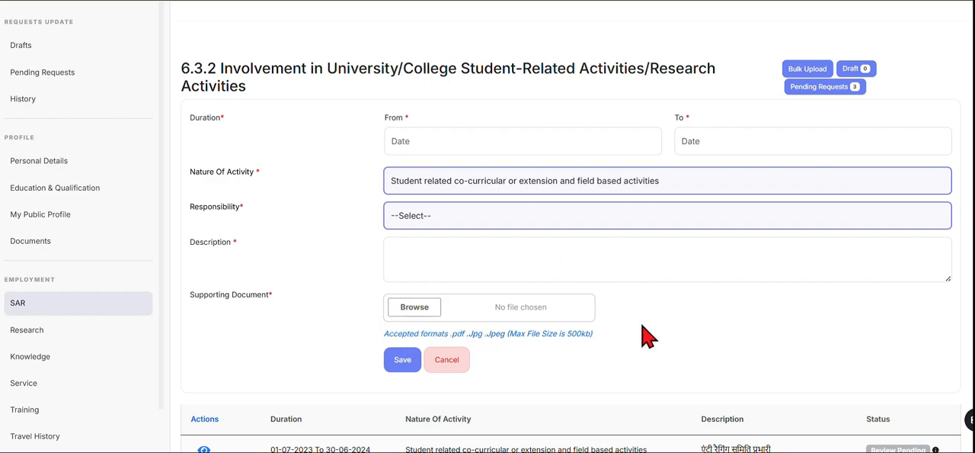
Set the nature of activity to College management responsibilities.
click(476, 208)
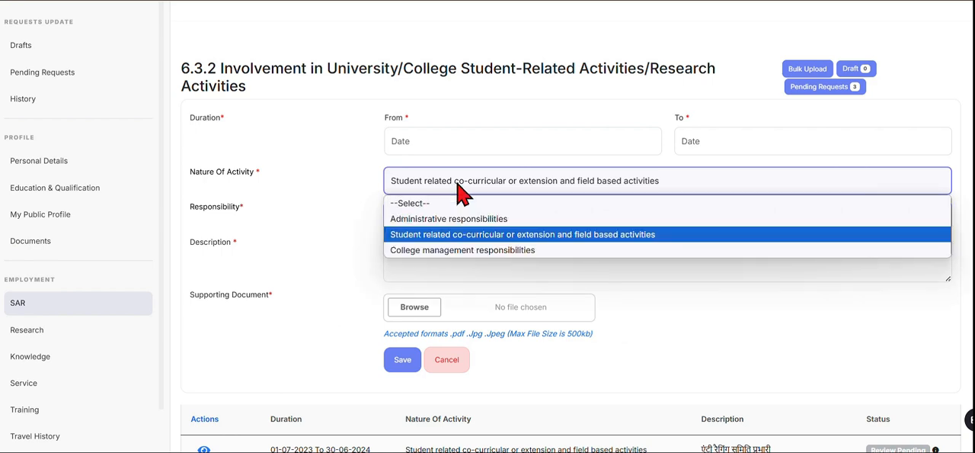
click(524, 251)
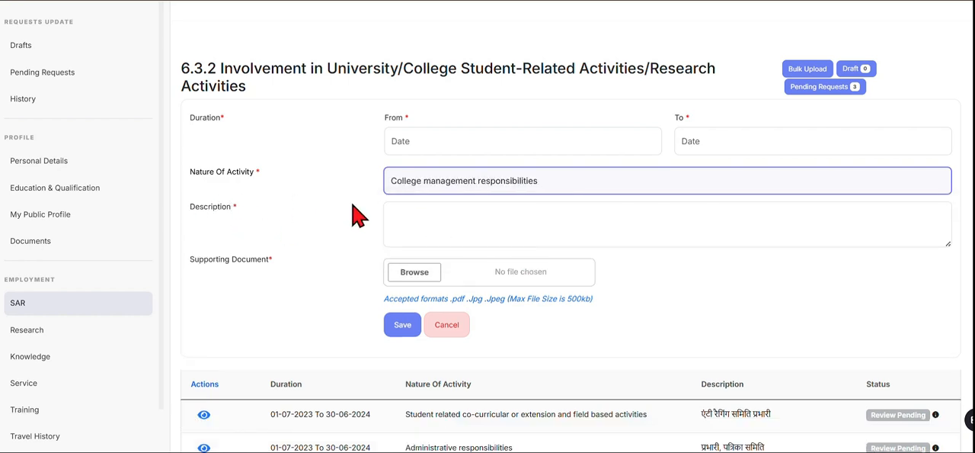
Compare the 6.3.2 fields for student related activities with those for College management responsibilities, and cancel the unfilled entry.
click(473, 183)
click(463, 236)
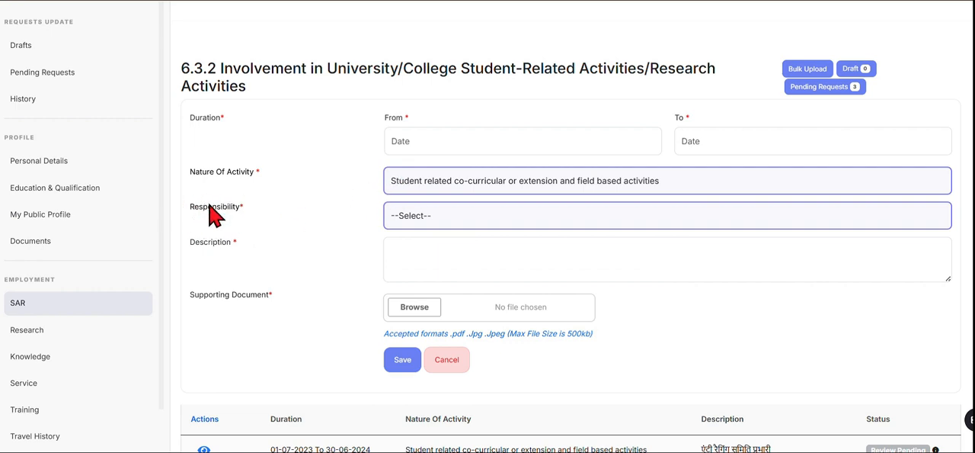
click(428, 186)
click(447, 252)
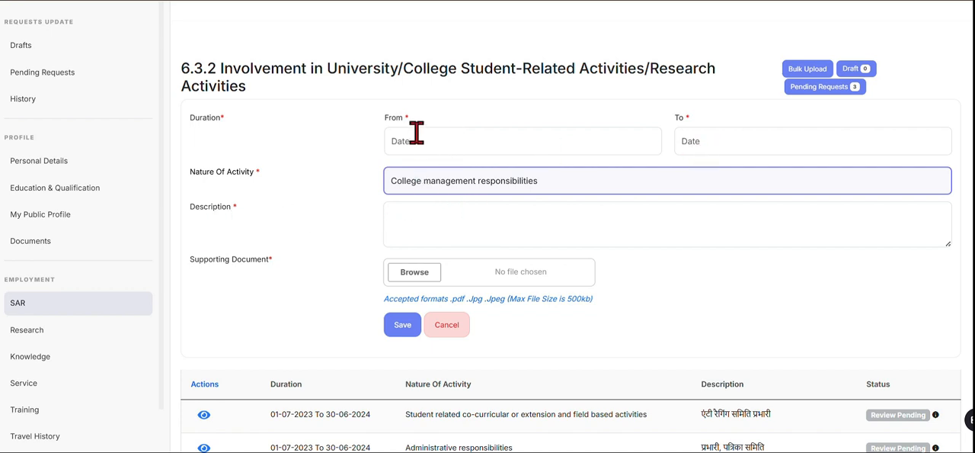
click(410, 219)
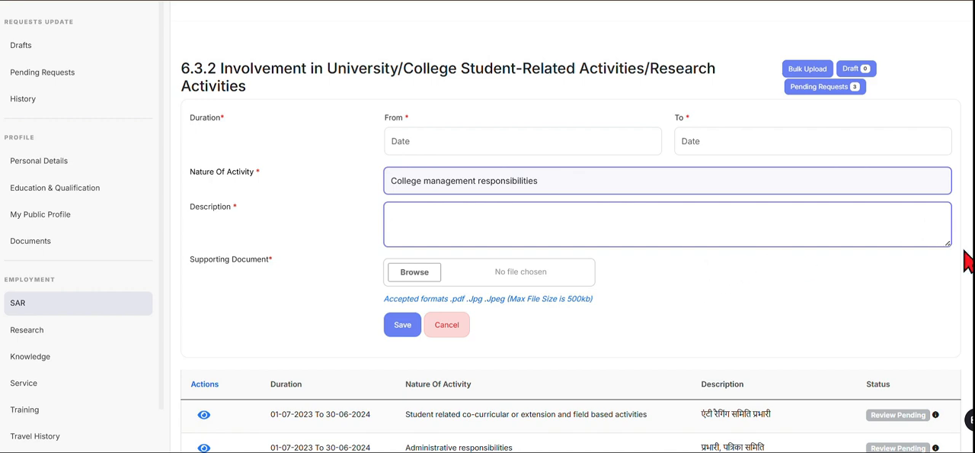
click(446, 324)
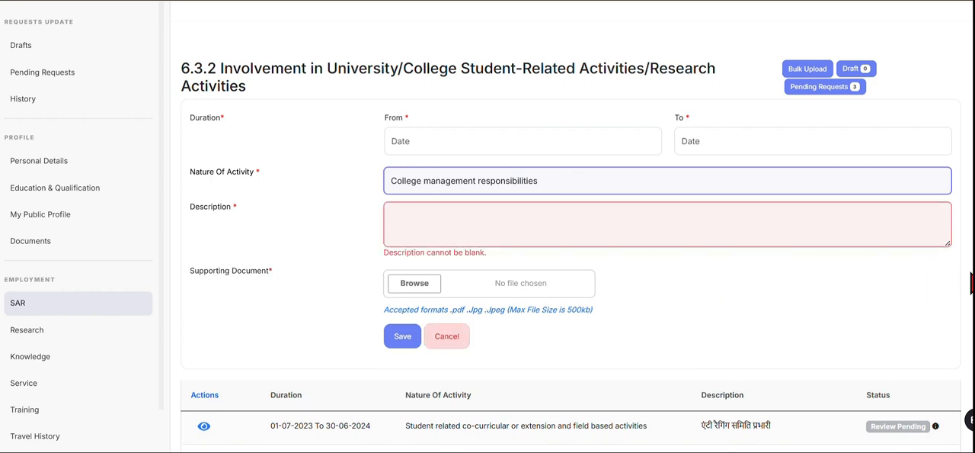
Start a new entry in section 6.3.3 Exam Duty.
scroll(572, 229, down, 9)
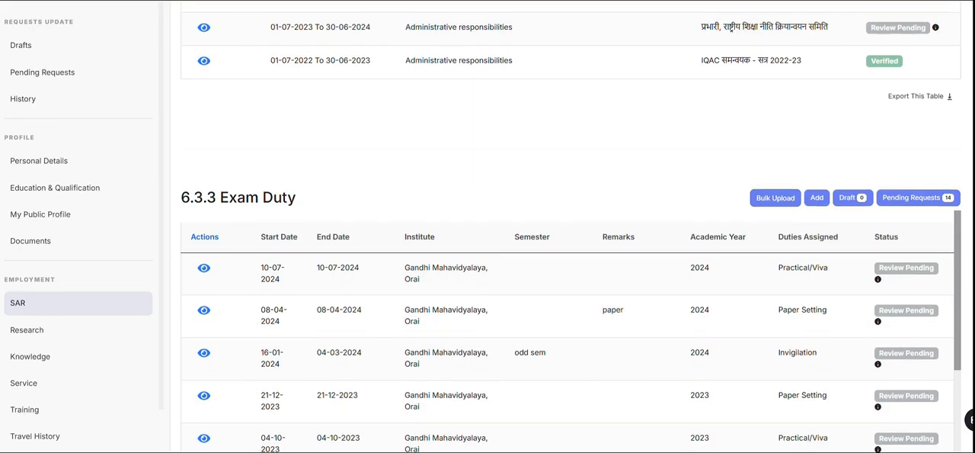
scroll(572, 229, down, 2)
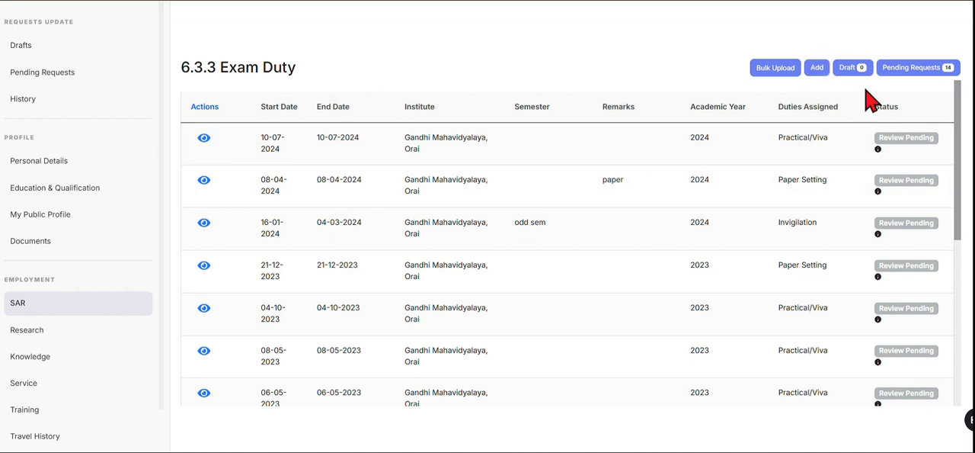
click(818, 70)
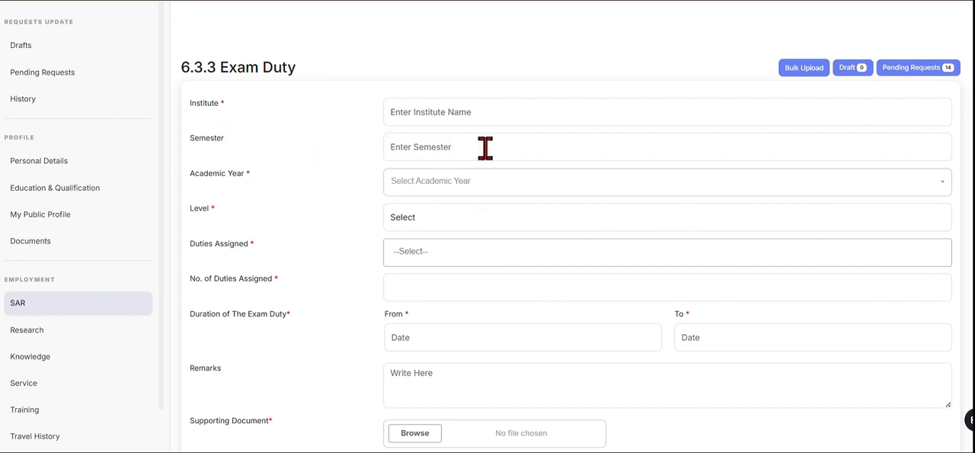
Set the academic year of the exam duty entry to 2023-2024.
click(441, 183)
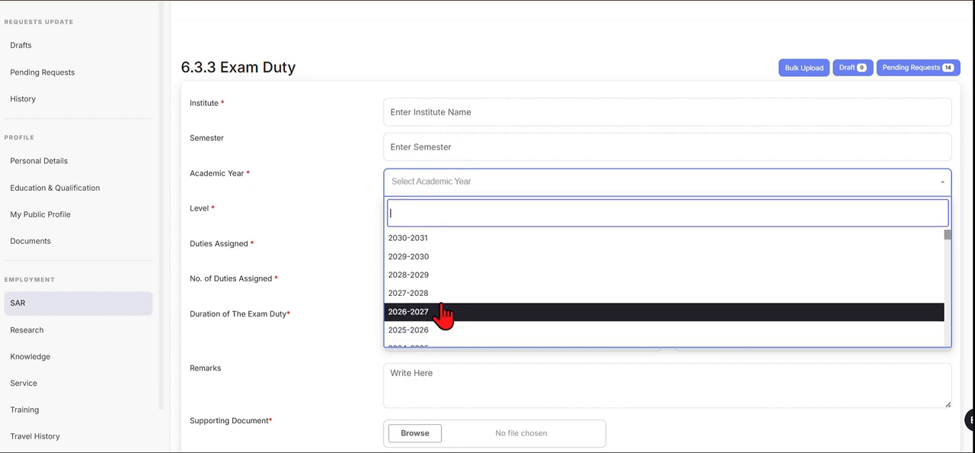
scroll(444, 313, down, 2)
scroll(444, 311, down, 8)
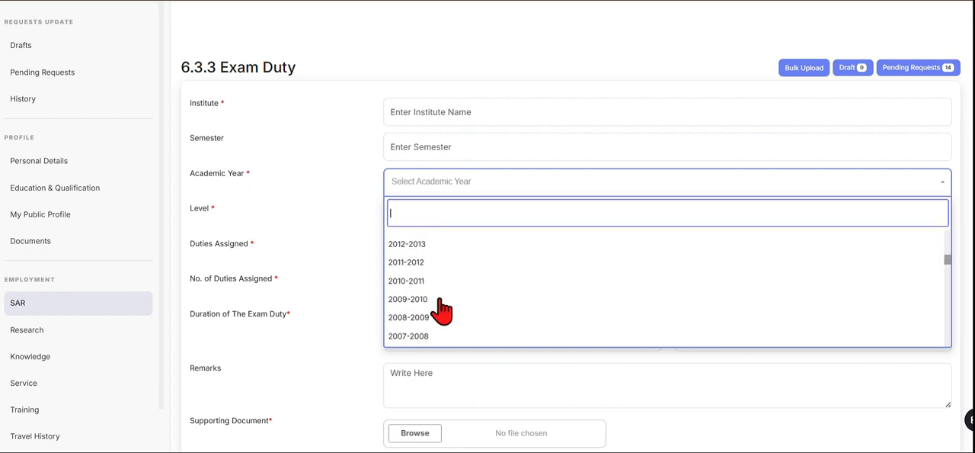
scroll(441, 313, down, 4)
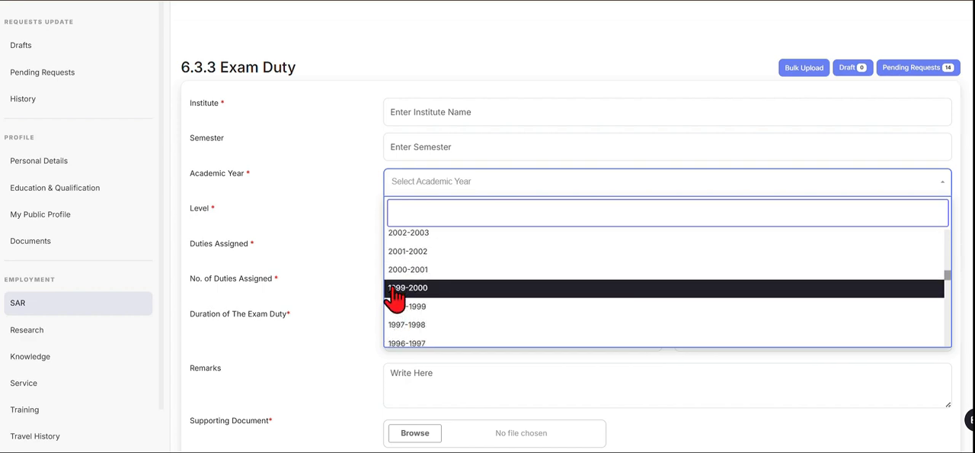
scroll(426, 328, up, 7)
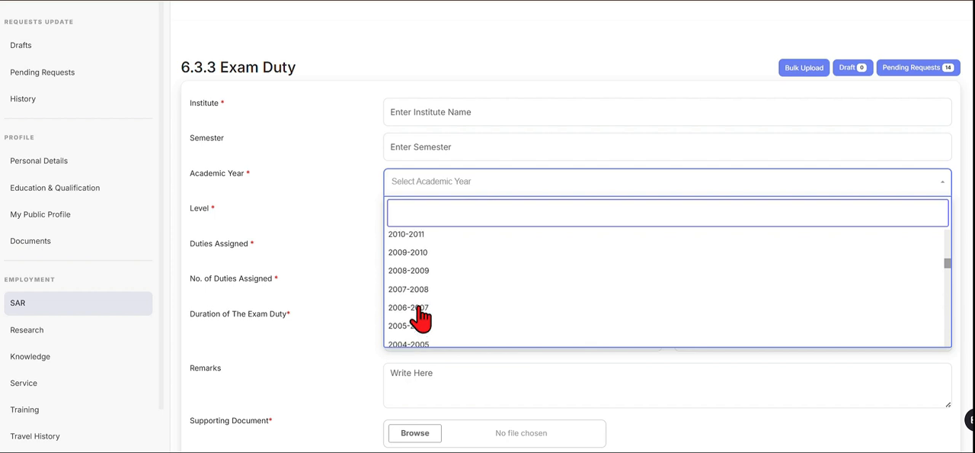
scroll(421, 319, up, 4)
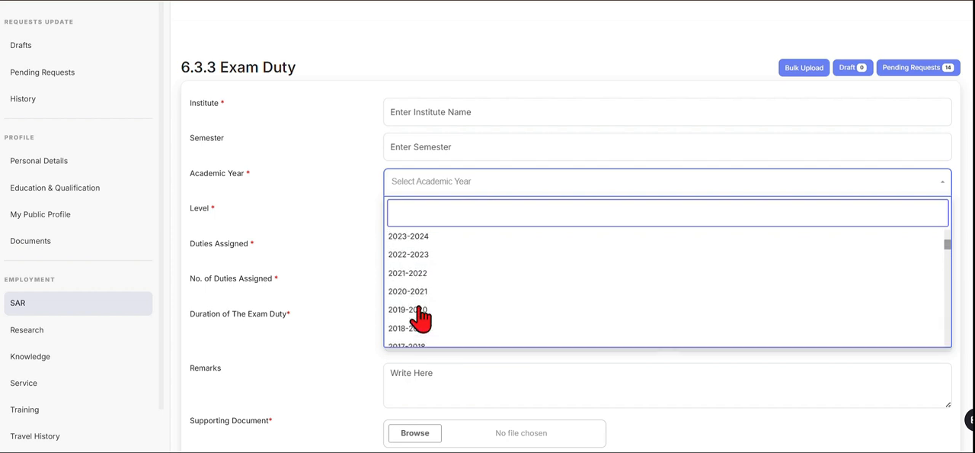
click(408, 237)
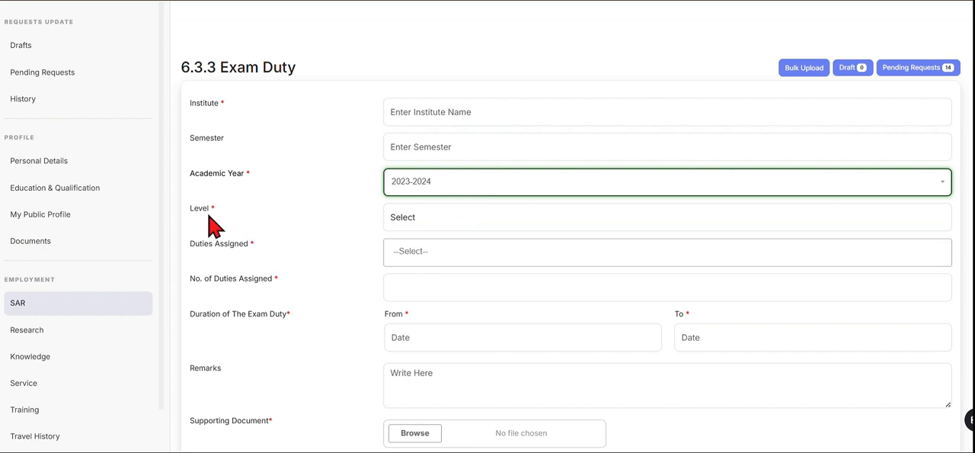
Review the level options for the exam duty and set the level to College.
click(431, 223)
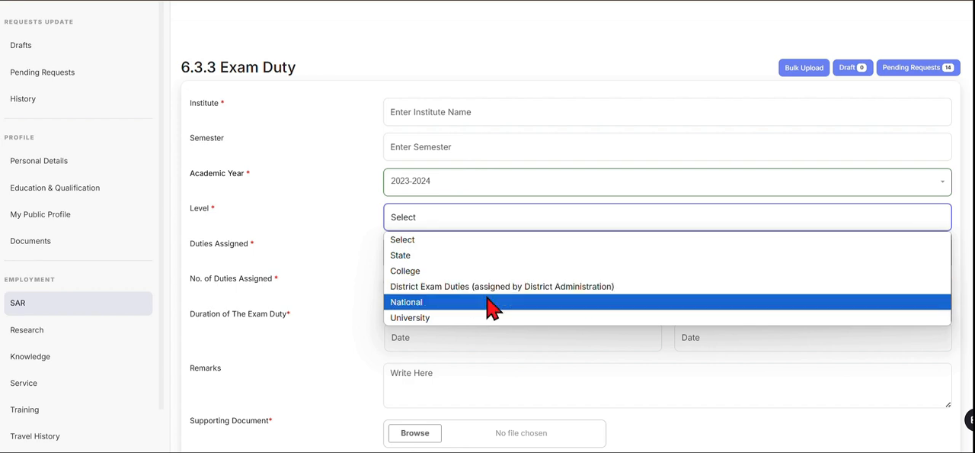
click(333, 258)
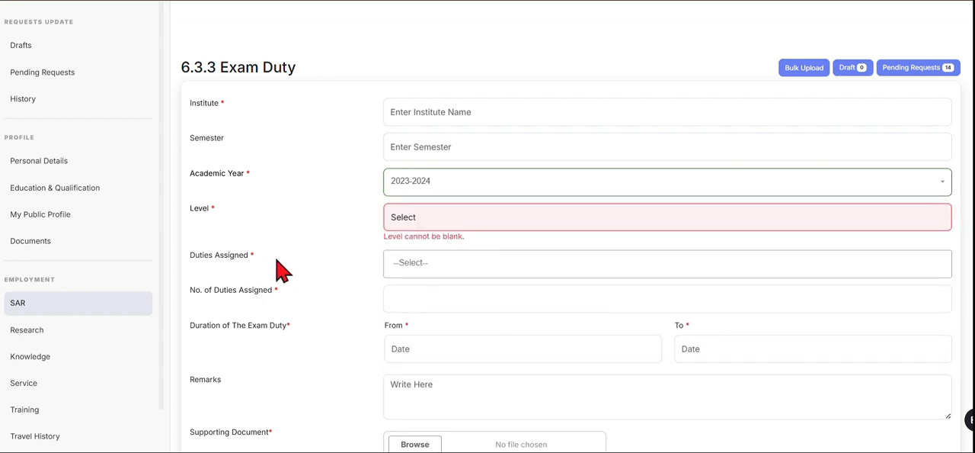
click(429, 261)
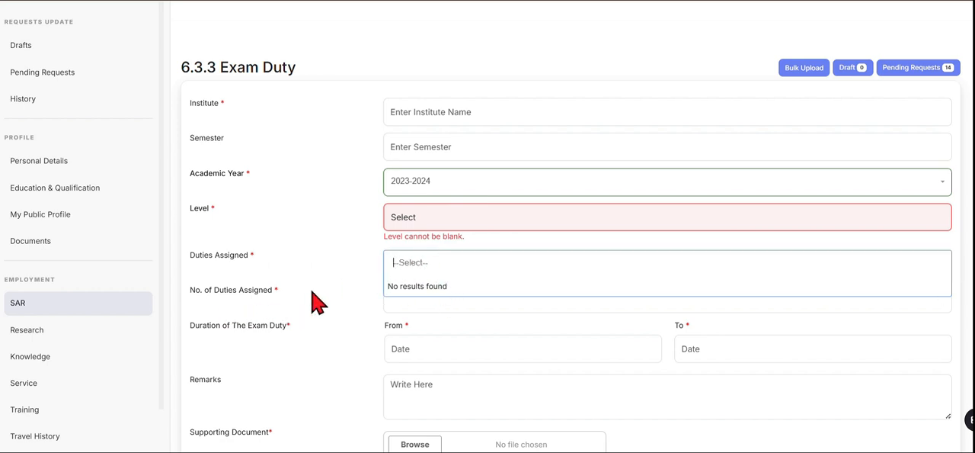
click(442, 219)
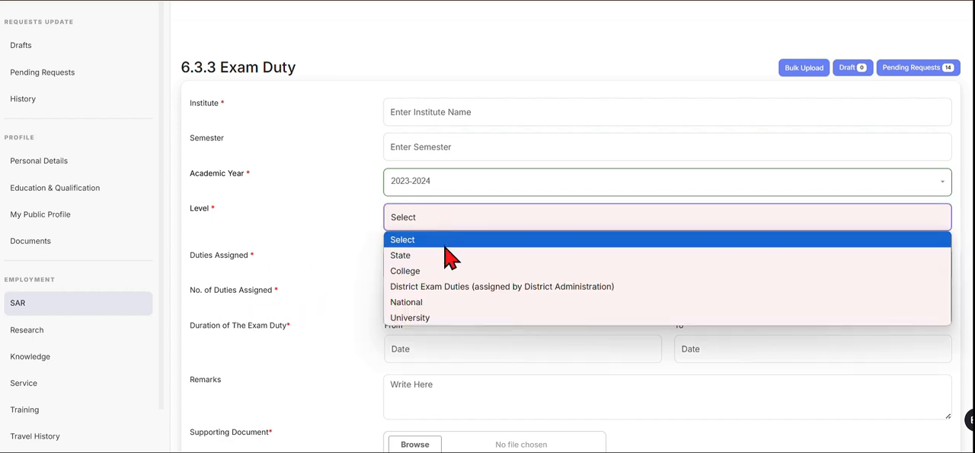
click(428, 275)
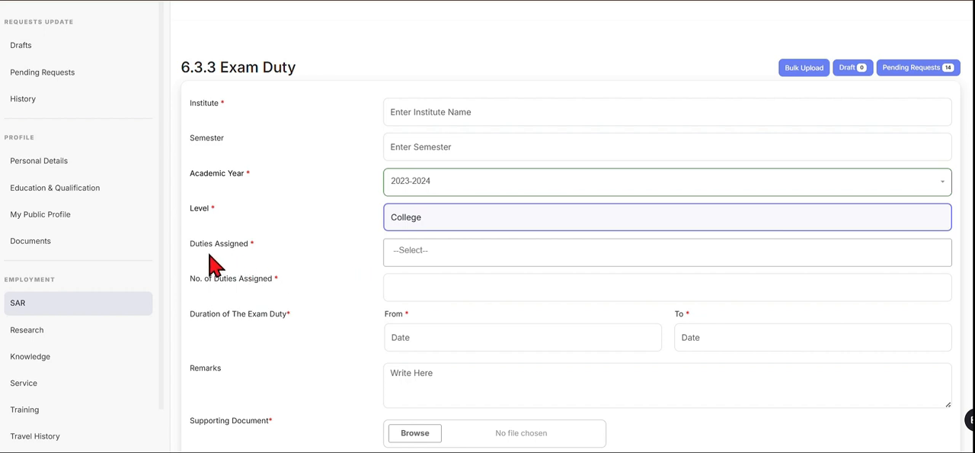
Review the college-level exam duty options and select Invigilation as an assigned duty.
click(484, 248)
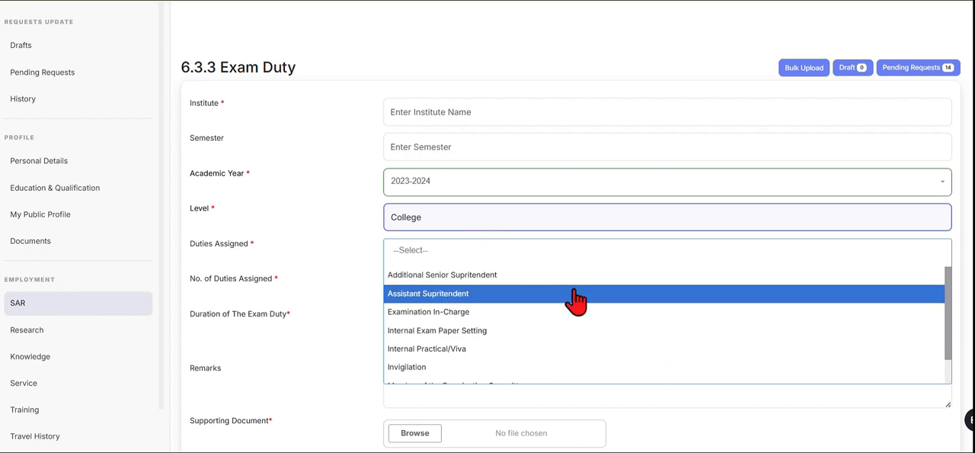
scroll(572, 298, down, 1)
scroll(447, 290, up, 2)
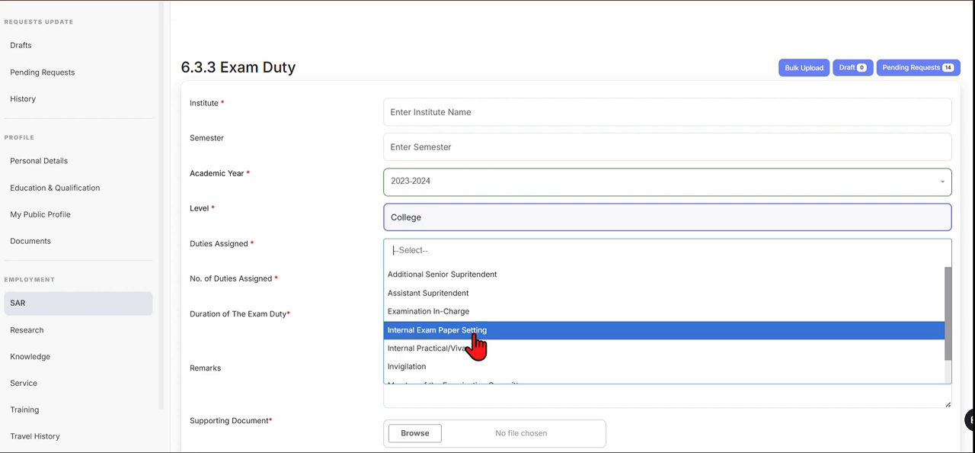
scroll(475, 343, down, 1)
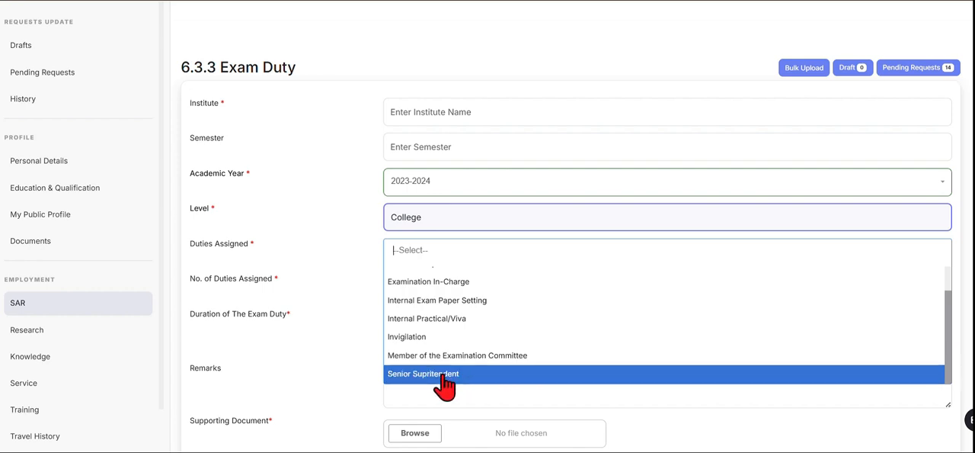
scroll(472, 345, up, 1)
scroll(472, 353, up, 2)
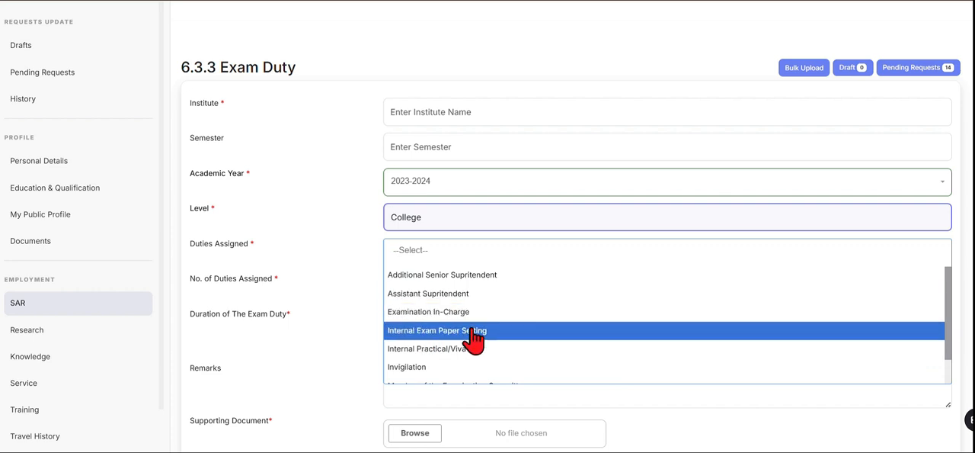
scroll(474, 343, down, 2)
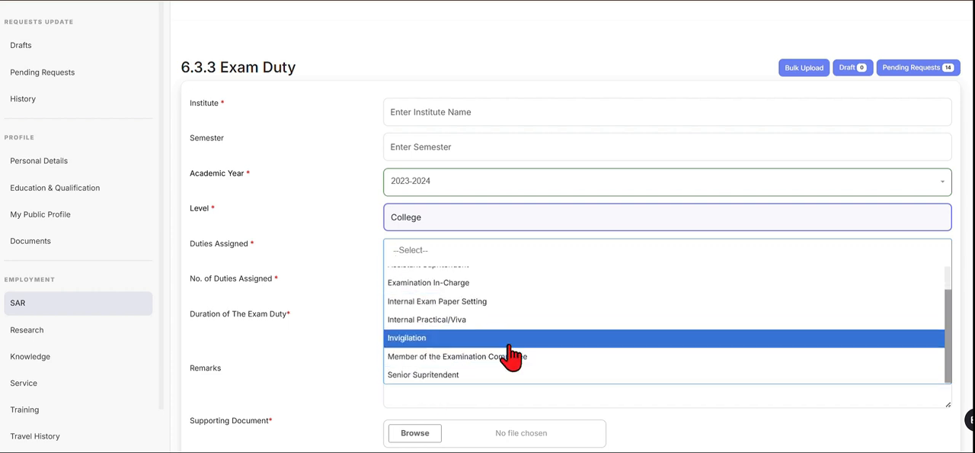
scroll(508, 355, up, 2)
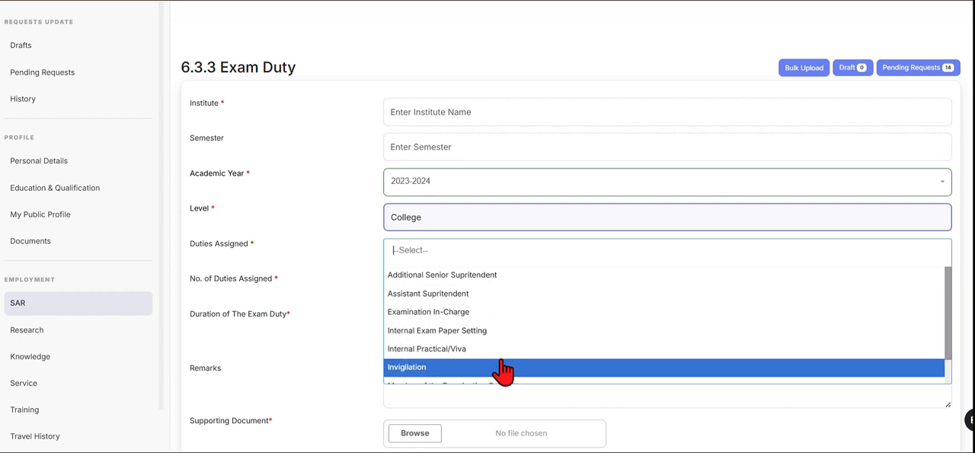
click(424, 369)
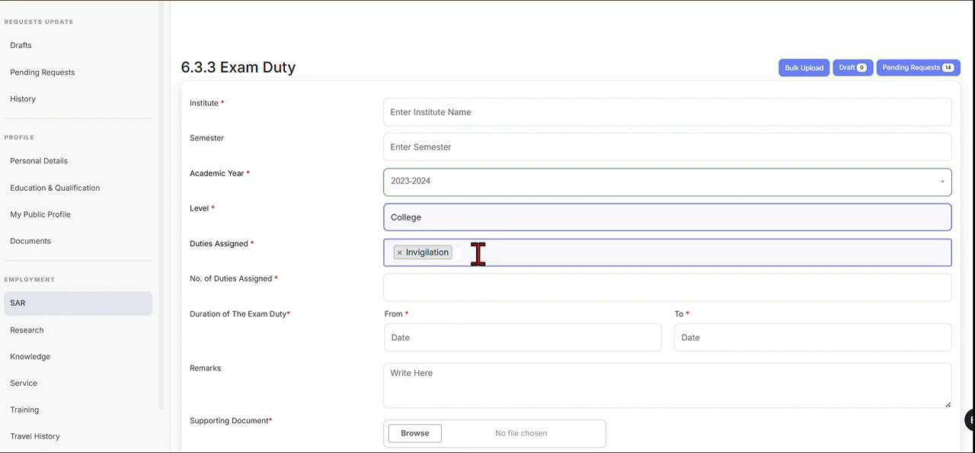
Add Assistant Supritendent and Internal Practical/Viva to the assigned duties alongside Invigilation.
click(511, 256)
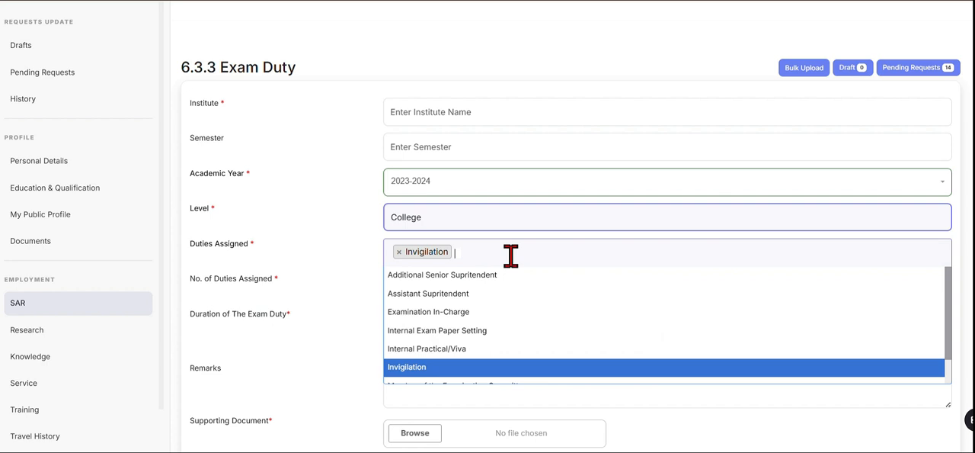
scroll(465, 352, down, 2)
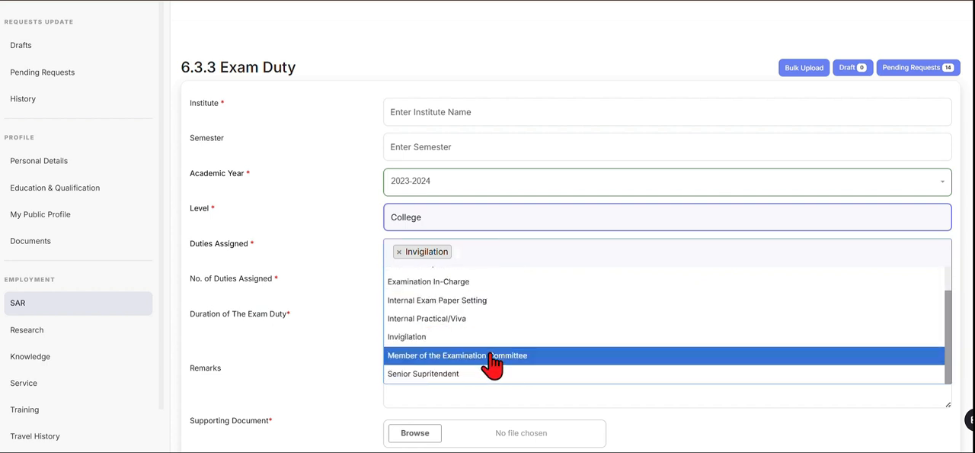
scroll(457, 327, up, 1)
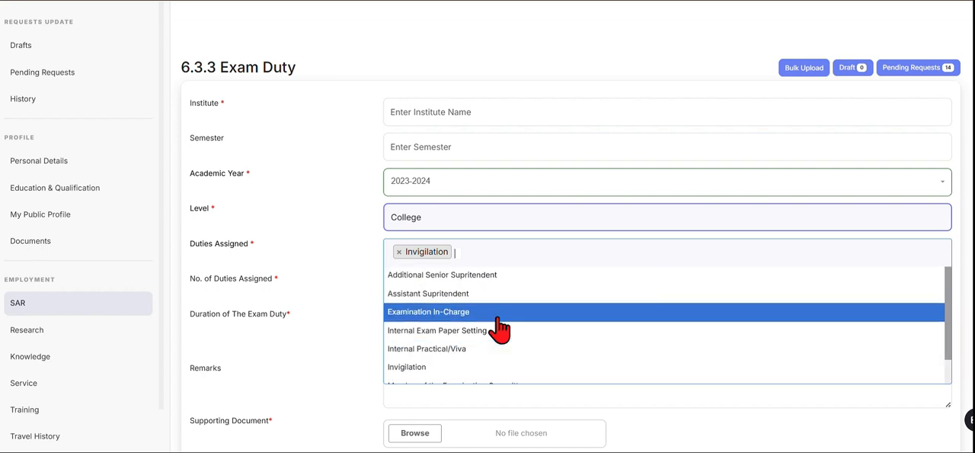
click(457, 295)
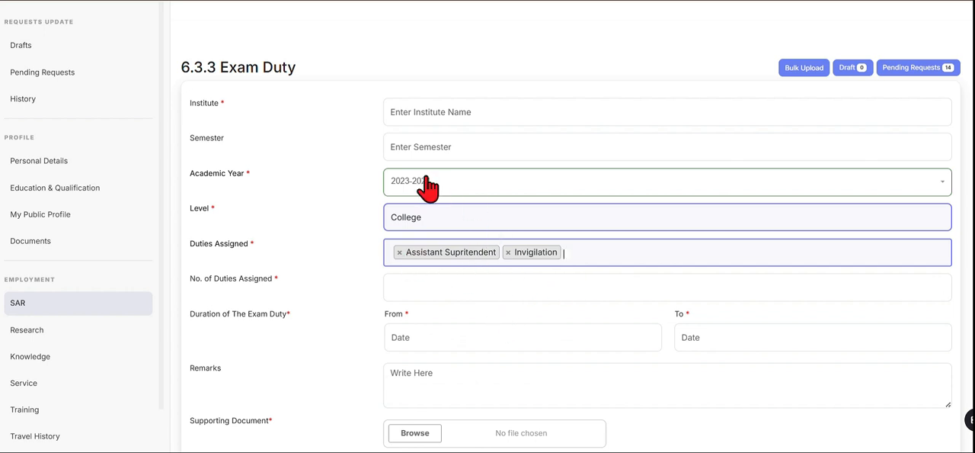
click(586, 253)
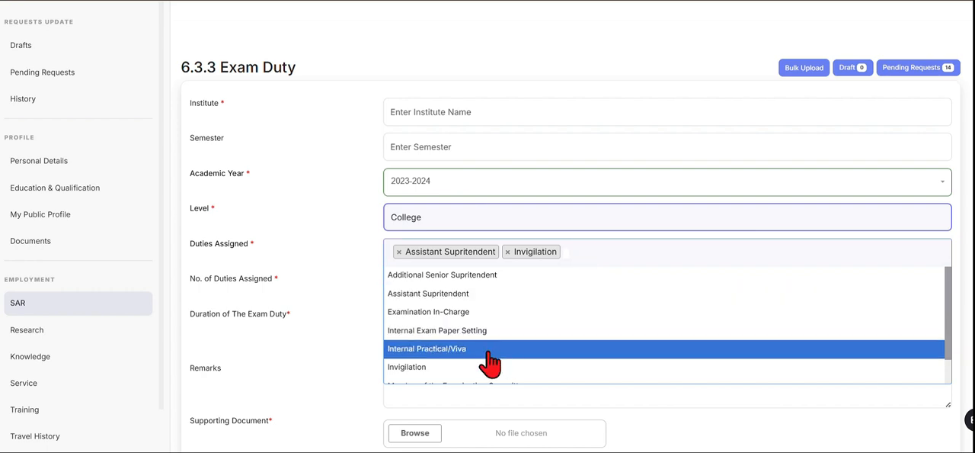
click(435, 359)
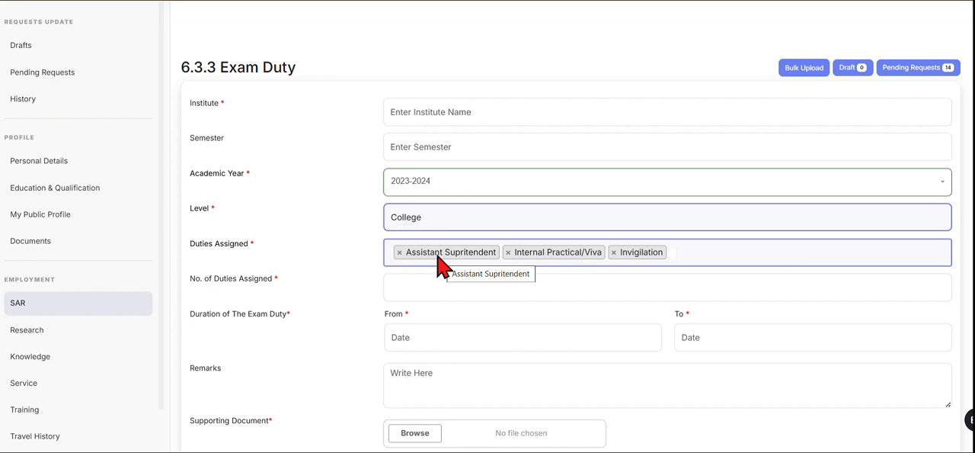
click(423, 286)
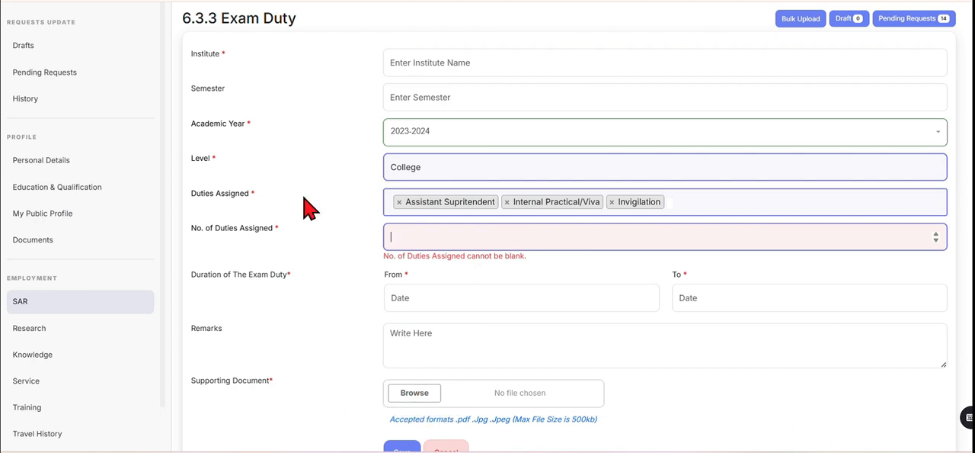
Set the exam duty level to District Exam Duties (assigned by District Administration) and assign the Invigilator and Static Magistrate duties.
click(471, 175)
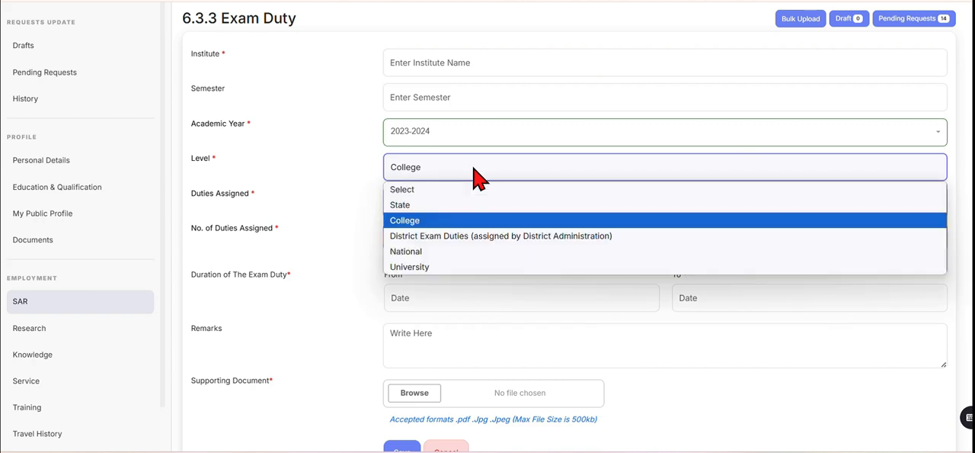
click(429, 237)
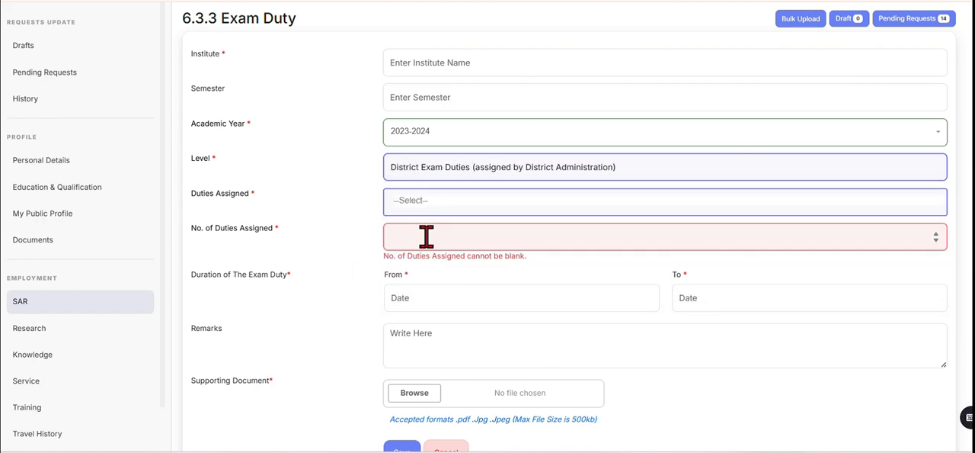
click(425, 205)
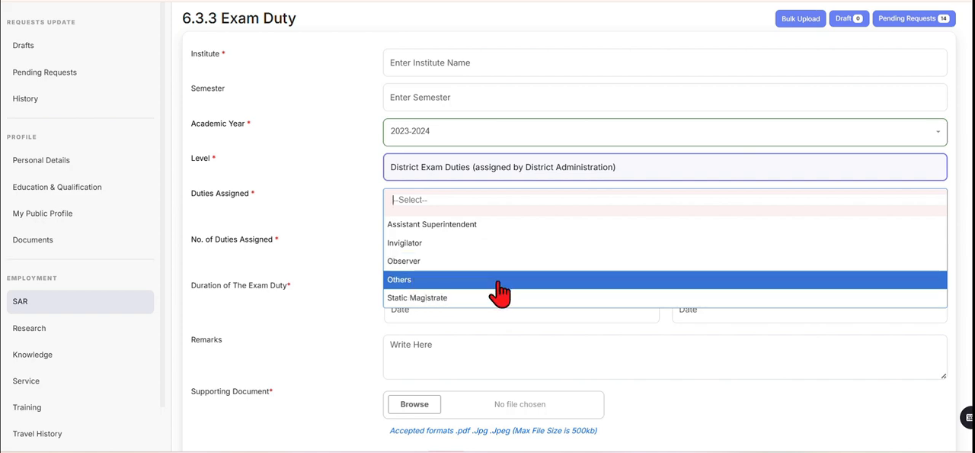
click(416, 248)
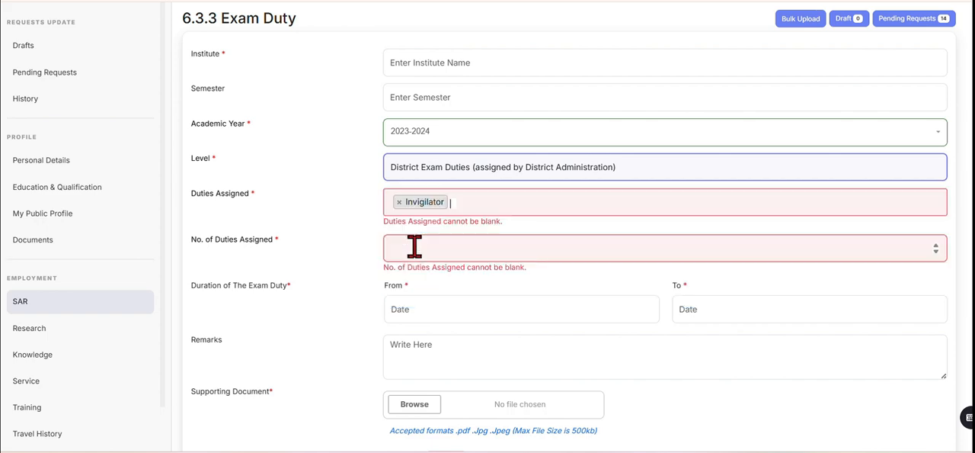
click(480, 204)
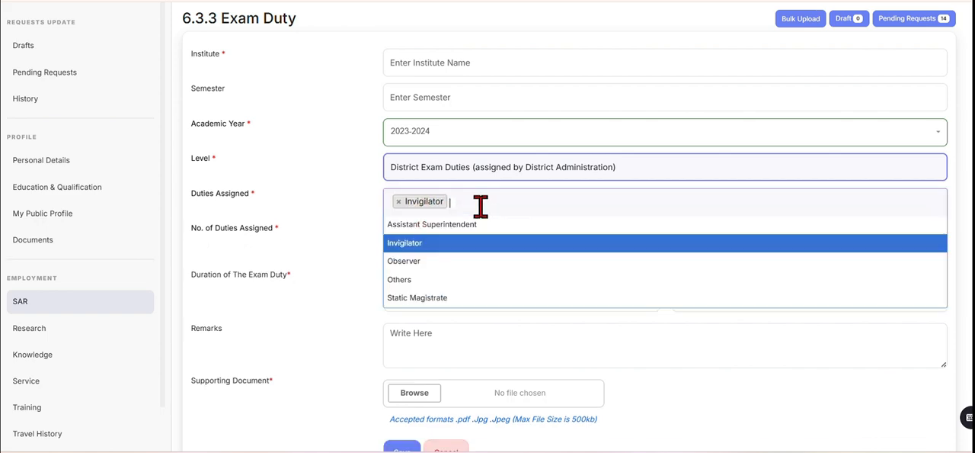
click(424, 299)
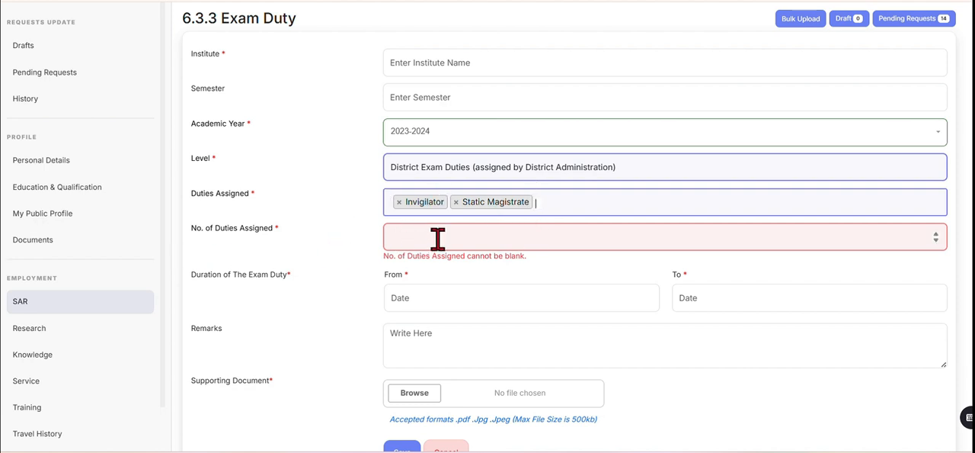
Set the exam duty level to State and review the duties that can be assigned at that level.
click(639, 178)
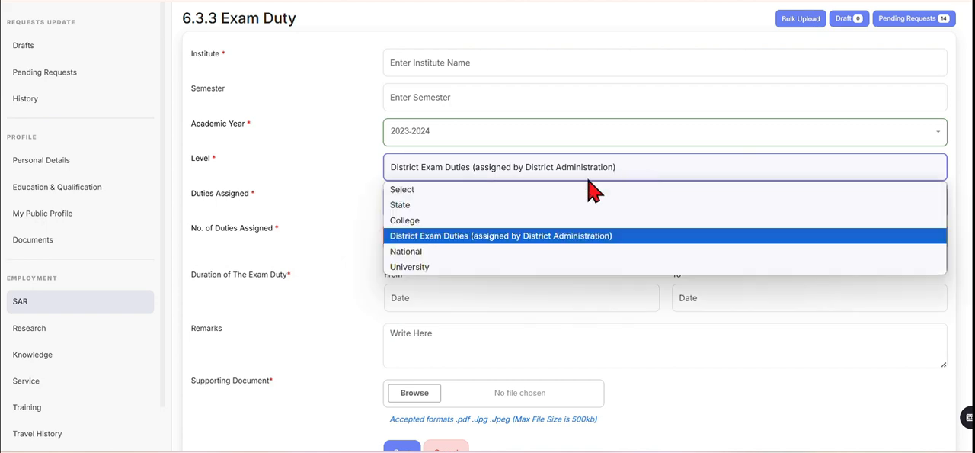
click(410, 208)
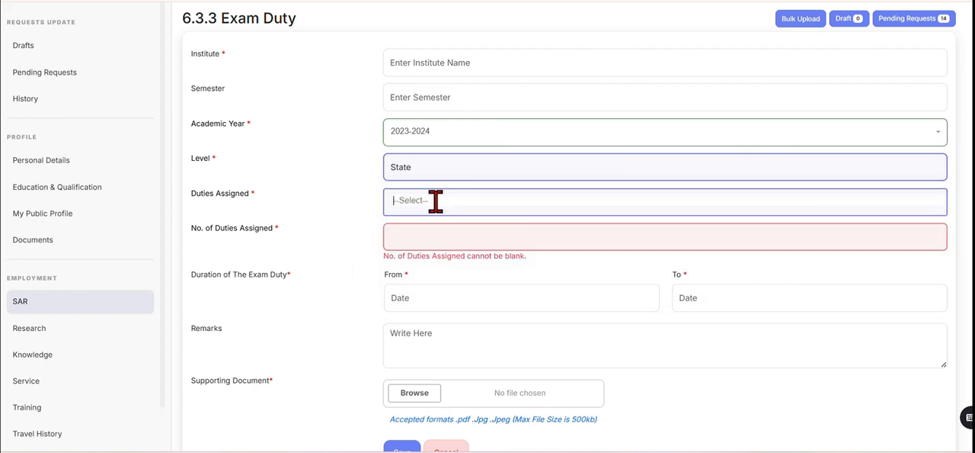
click(470, 204)
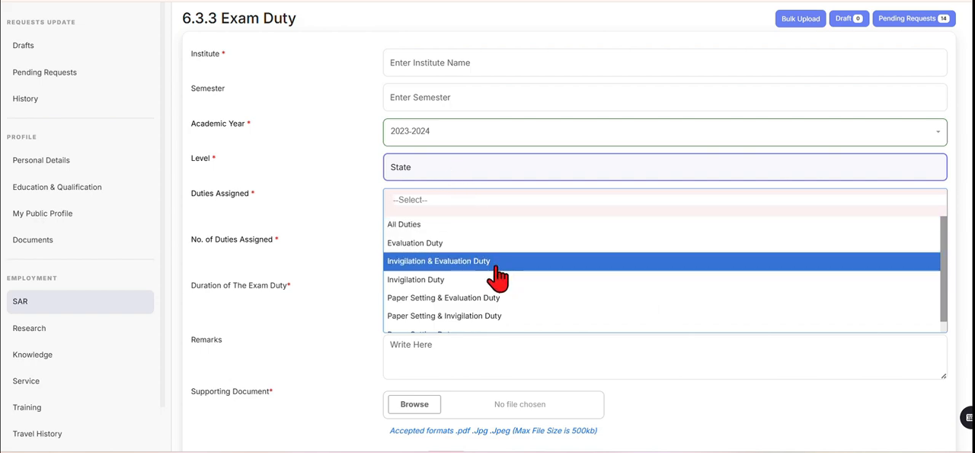
scroll(419, 258, down, 1)
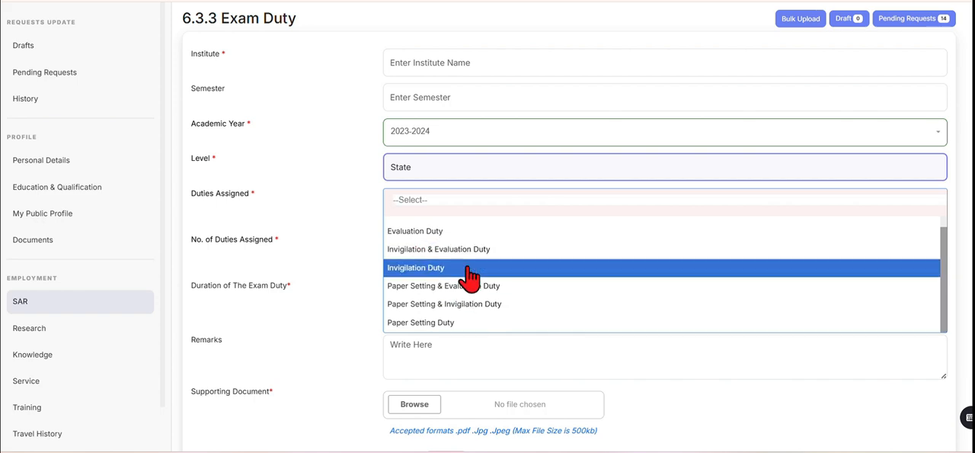
Set the exam duty level to National and review the duties that can be assigned at that level.
click(439, 174)
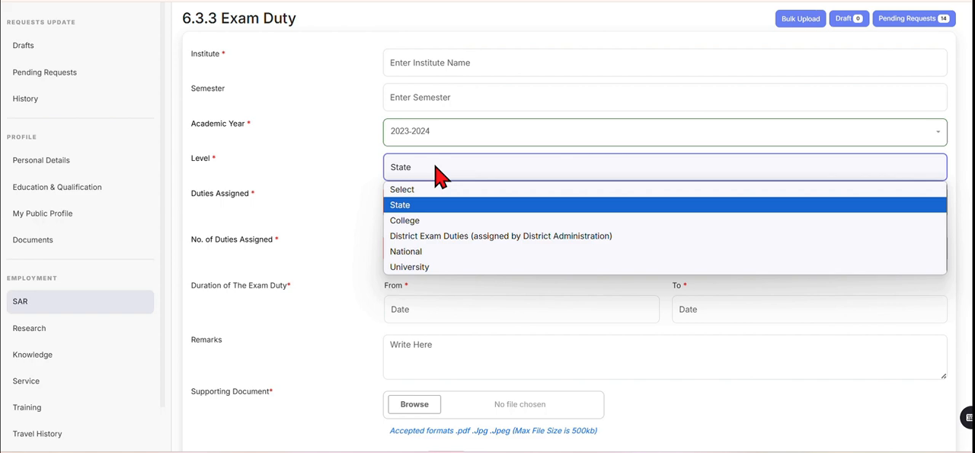
click(419, 252)
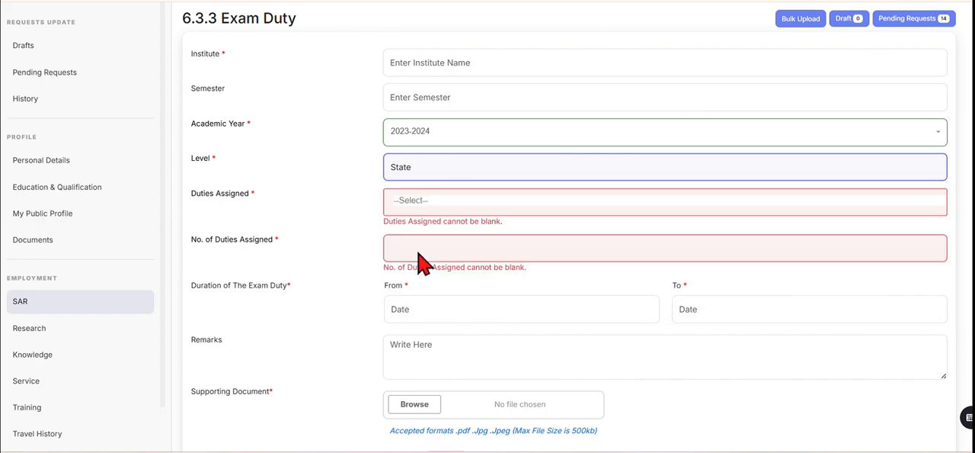
click(432, 207)
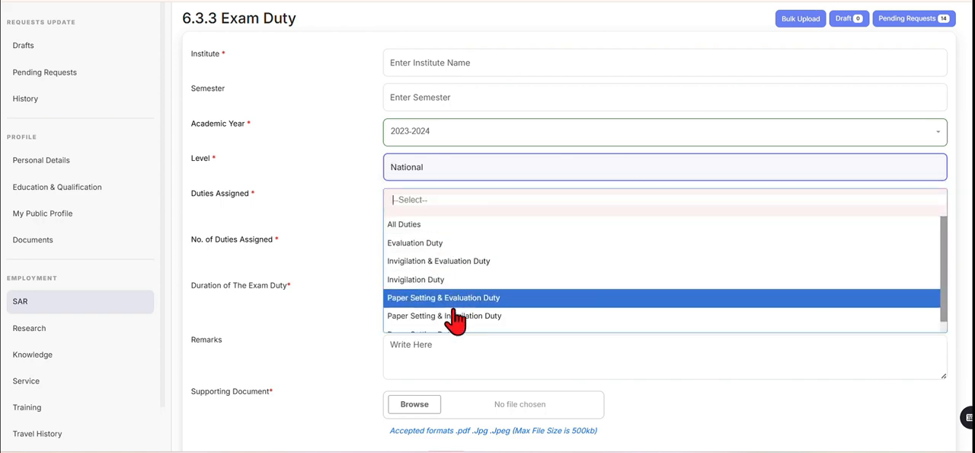
Set the exam duty level to University and select Paper Setting as an assigned duty.
click(455, 175)
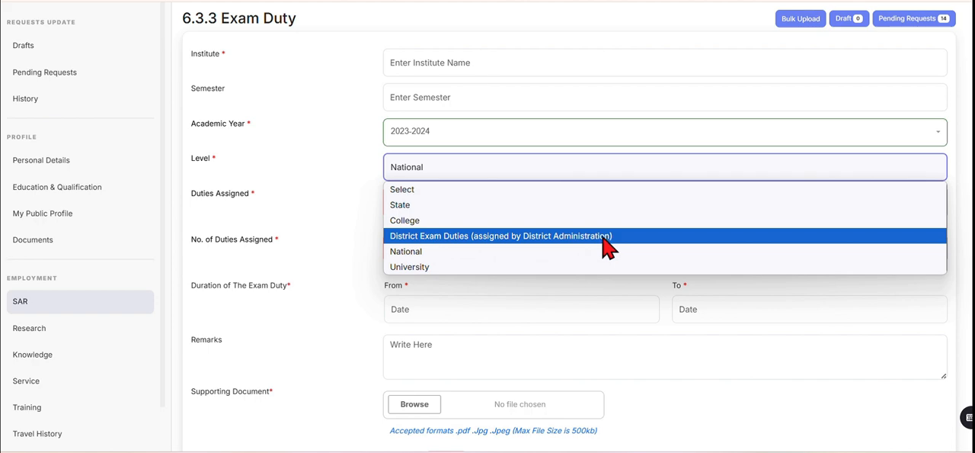
click(412, 268)
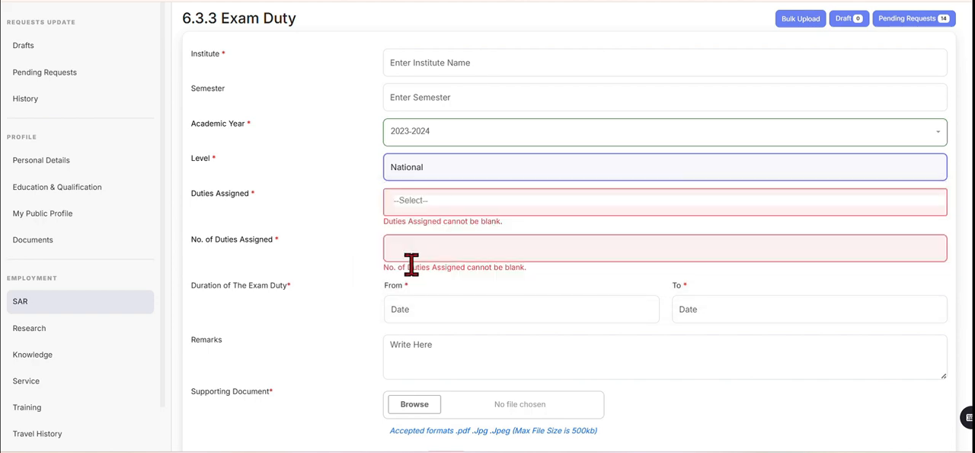
click(462, 177)
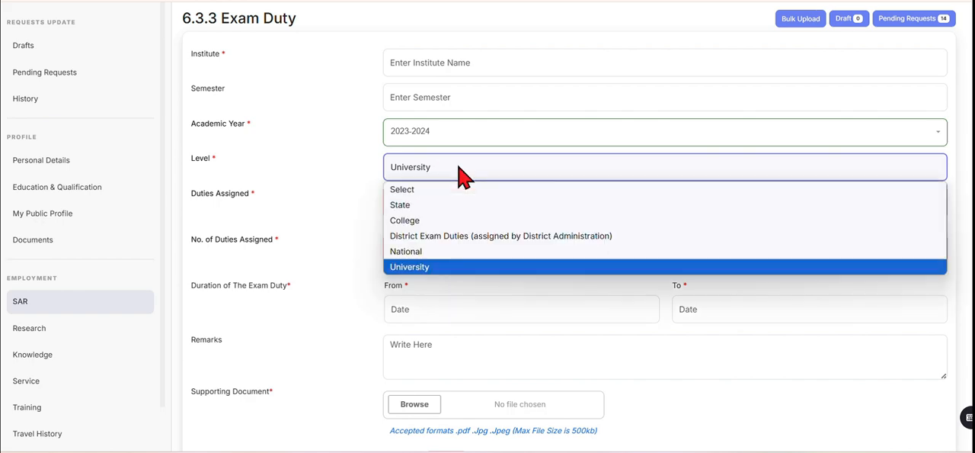
click(426, 268)
click(441, 204)
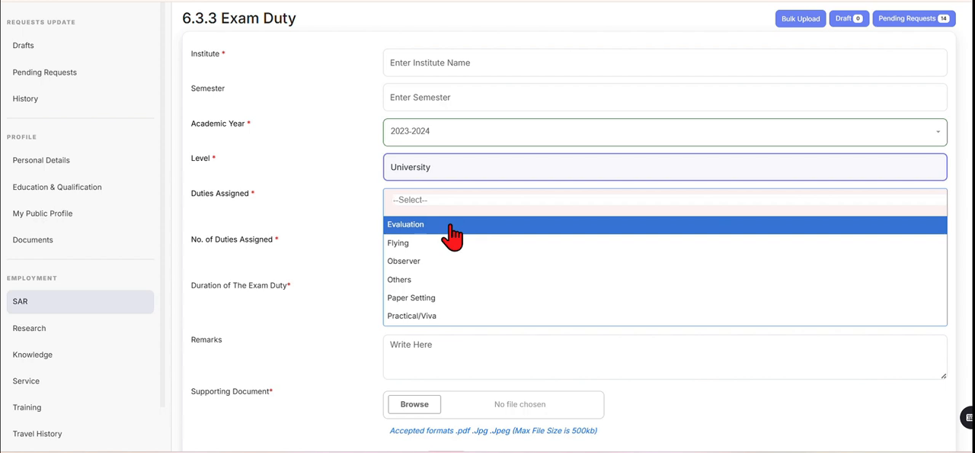
click(439, 301)
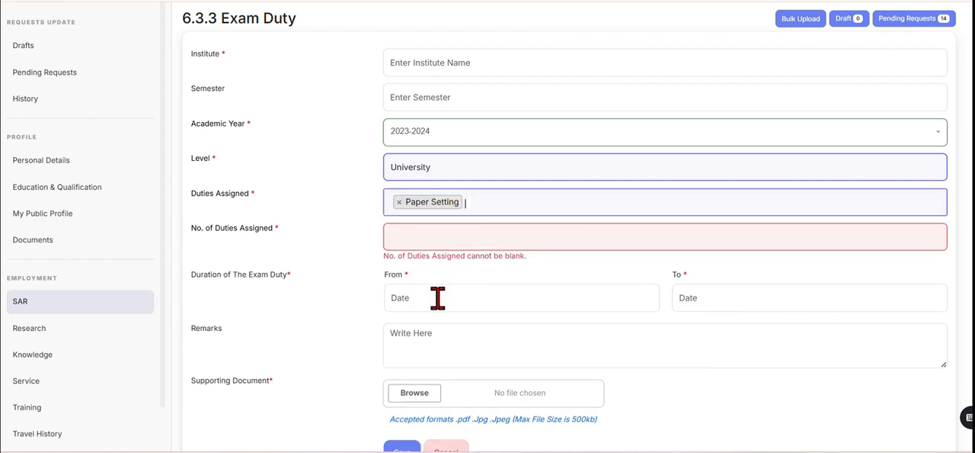
Add Practical/Viva and Others to the university-level assigned duties alongside Paper Setting.
click(485, 206)
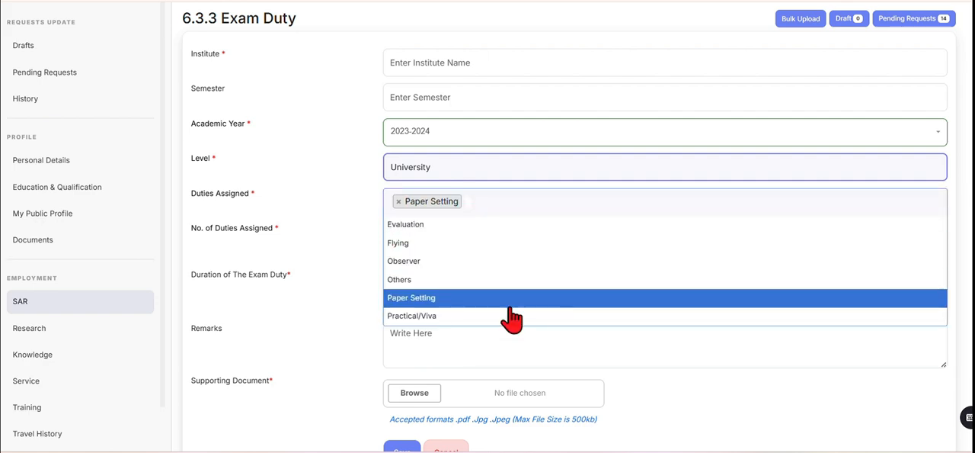
click(450, 317)
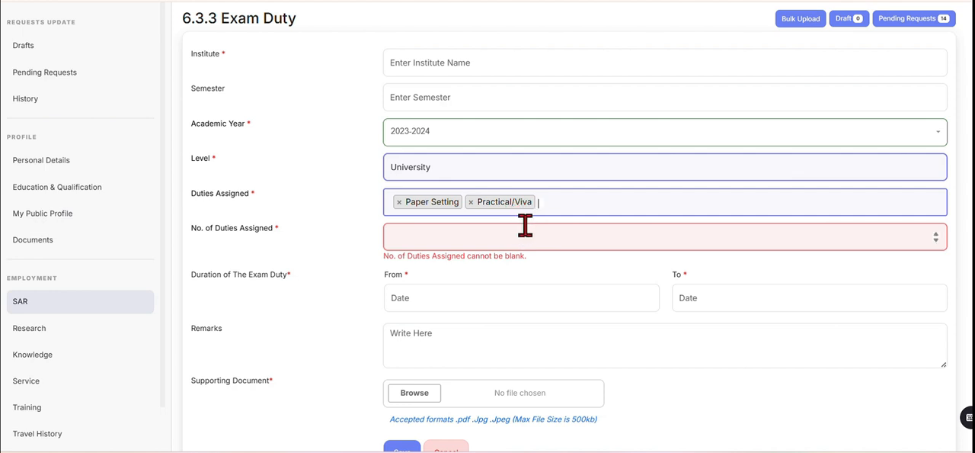
click(553, 207)
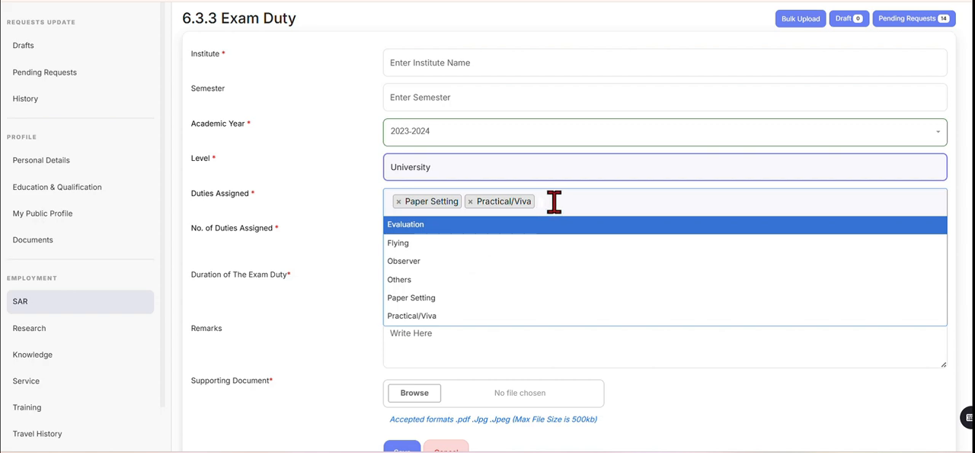
click(400, 279)
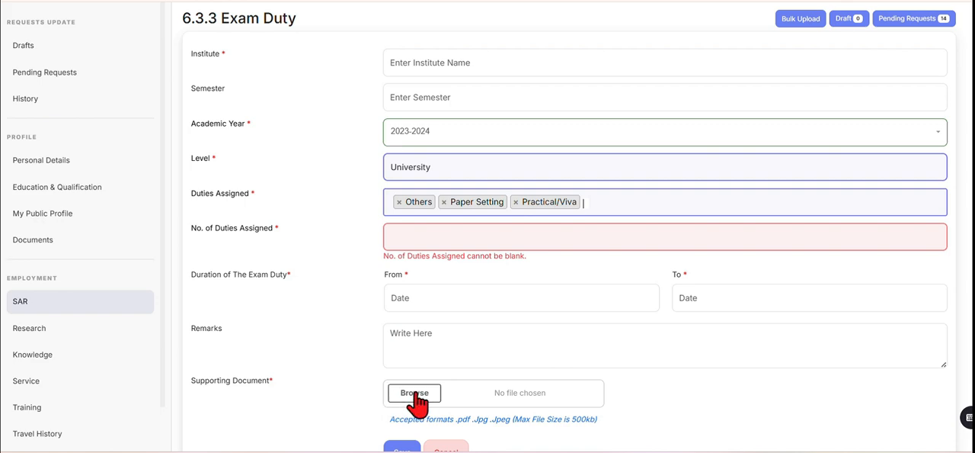
Look over the remaining exam duty fields and discard the new 6.3.3 Exam Duty entry without saving it.
scroll(777, 340, down, 1)
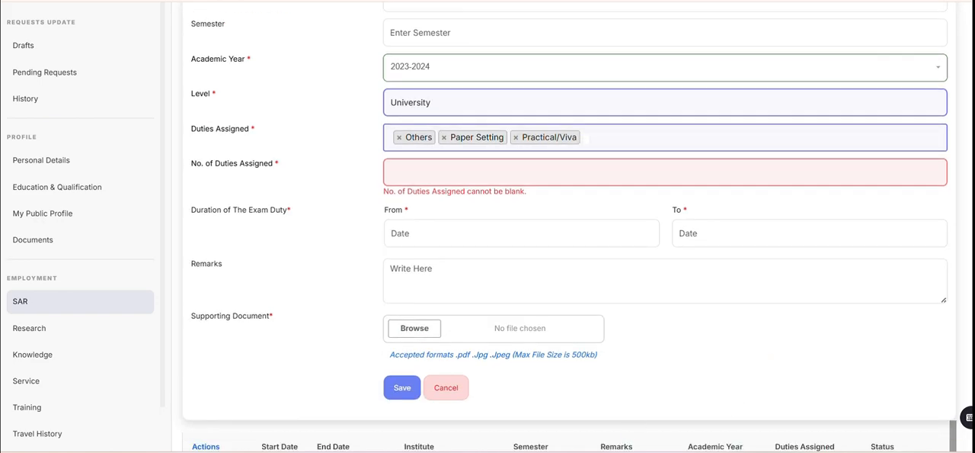
click(402, 395)
scroll(735, 336, up, 2)
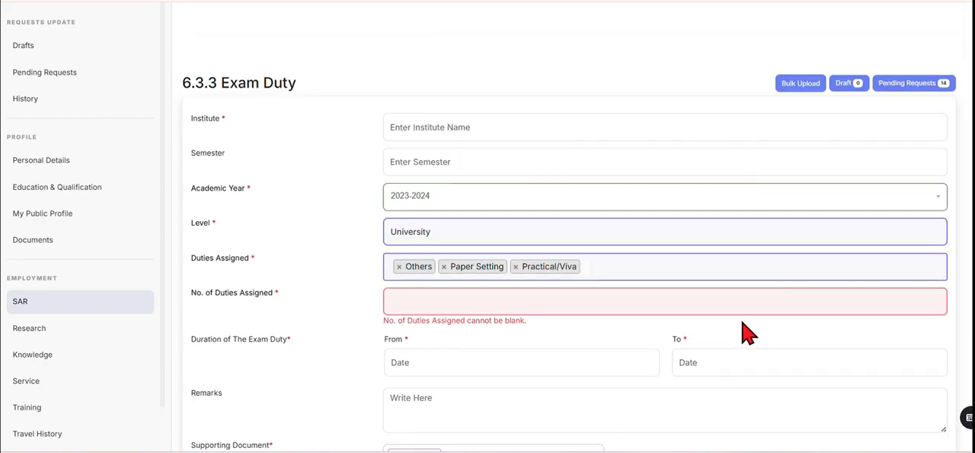
scroll(754, 350, down, 1)
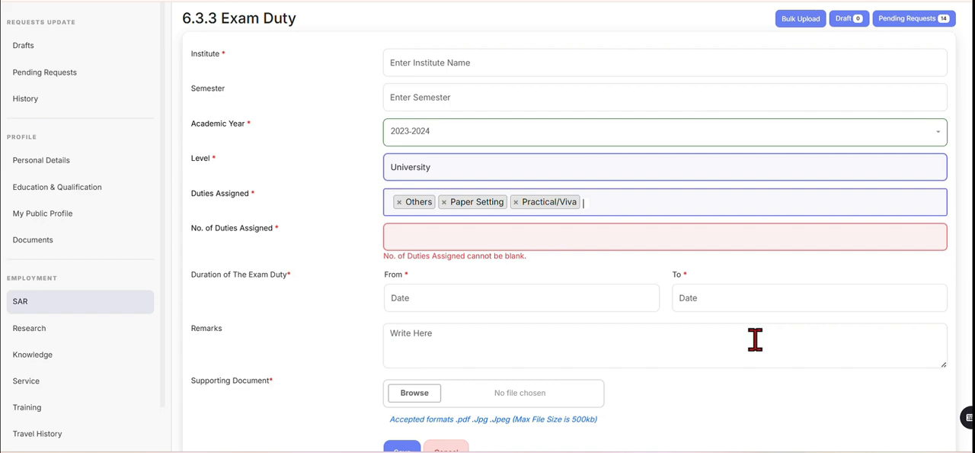
scroll(758, 341, down, 1)
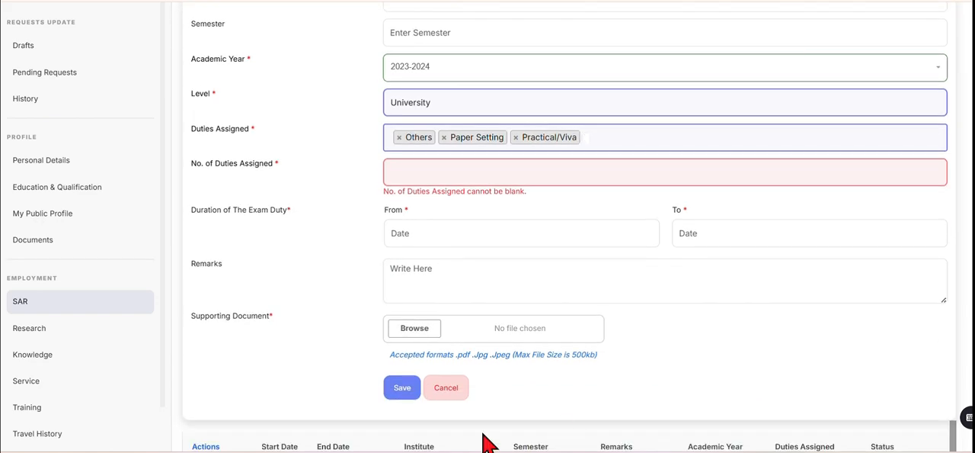
click(445, 388)
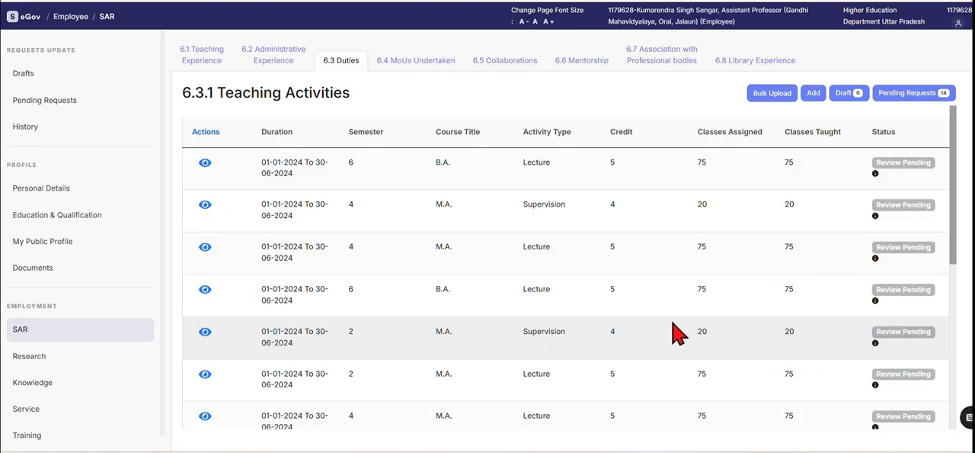
Review the 6.3.1, 6.3.2 and 6.3.3 record tables under Duties and open the 6.4 MoUs Undertaken section.
scroll(224, 61, down, 15)
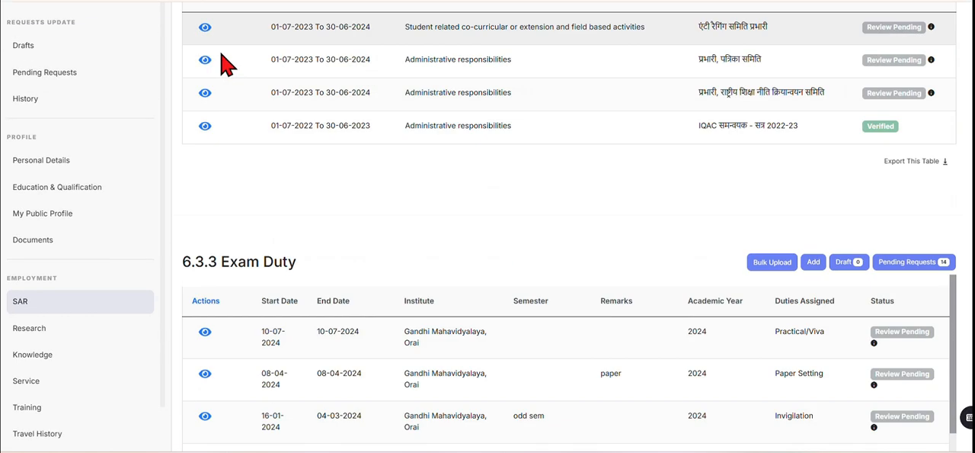
scroll(966, 305, up, 1)
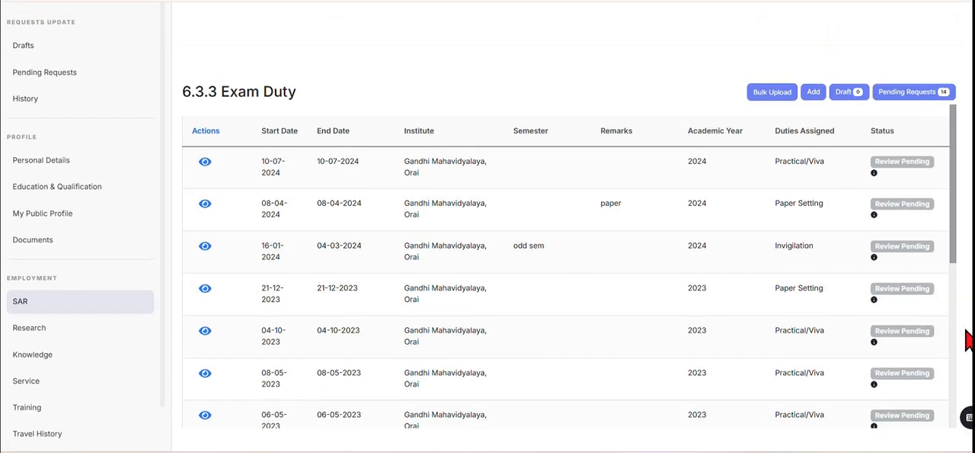
scroll(337, 330, up, 15)
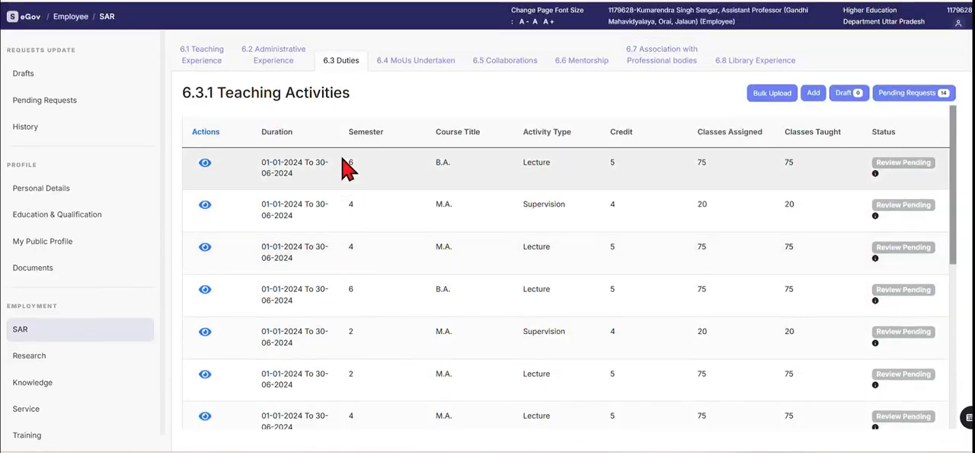
scroll(474, 231, down, 8)
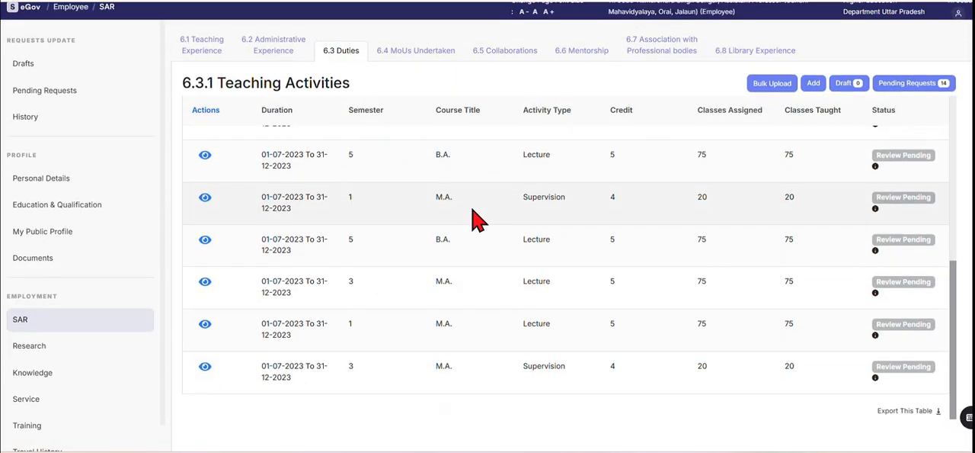
scroll(414, 185, down, 2)
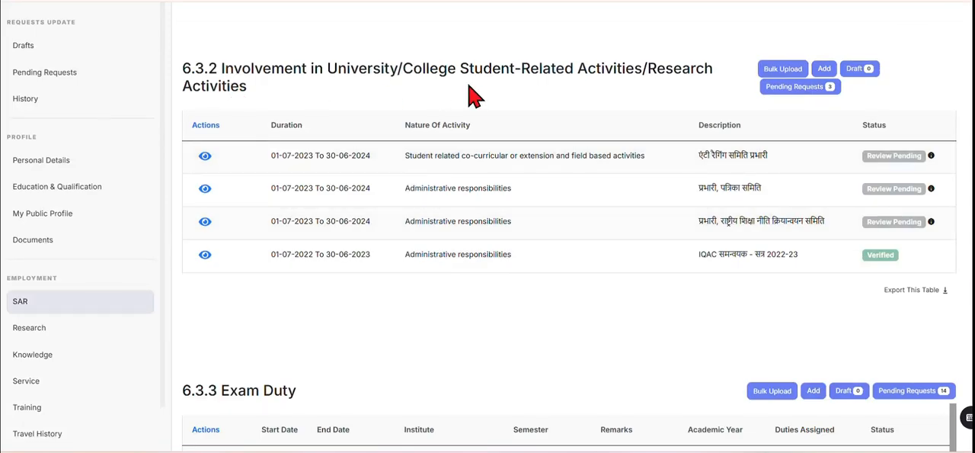
scroll(333, 318, down, 2)
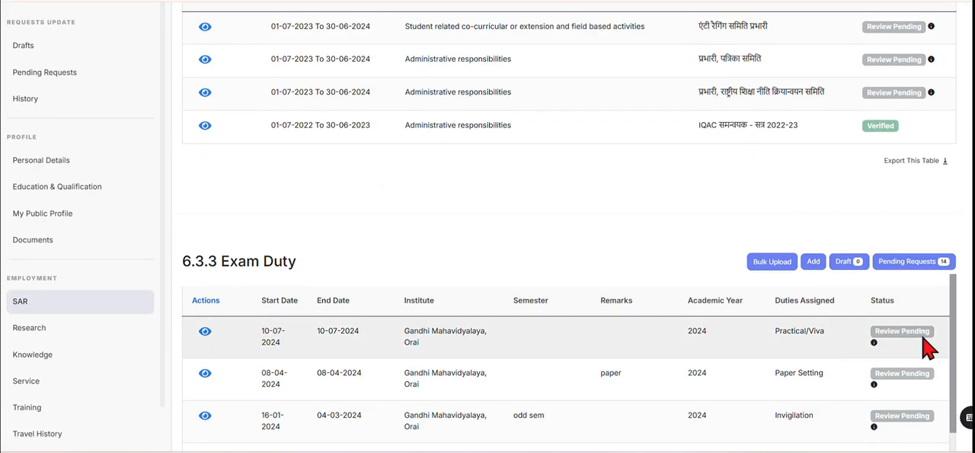
scroll(564, 228, up, 10)
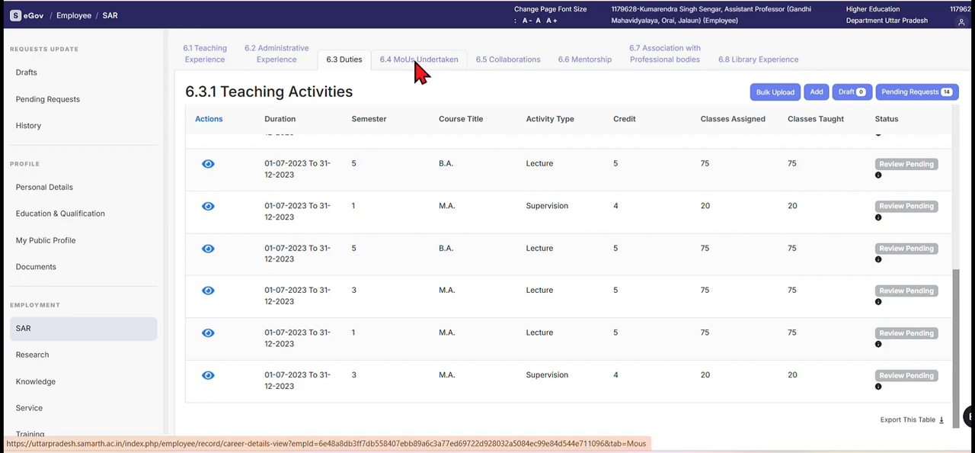
click(417, 73)
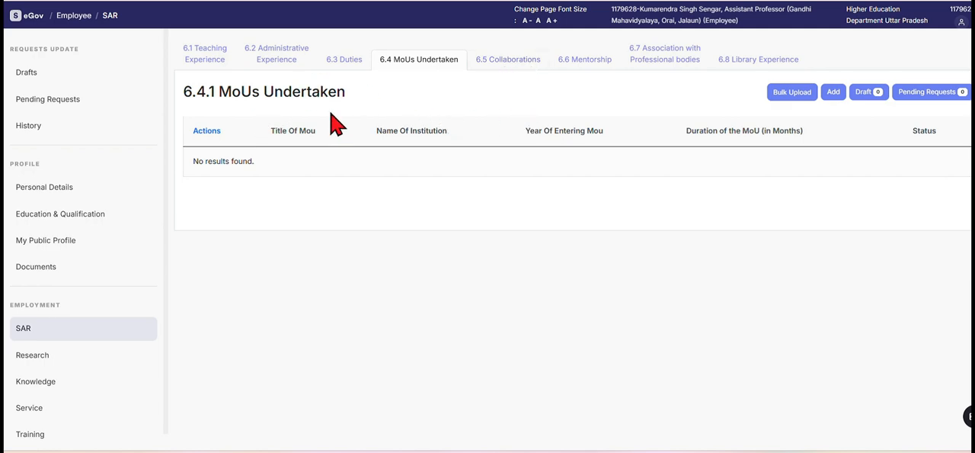
Start a new 6.4.1 MoUs Undertaken entry and examine its collaborating agency, date of entering and duration fields.
click(830, 99)
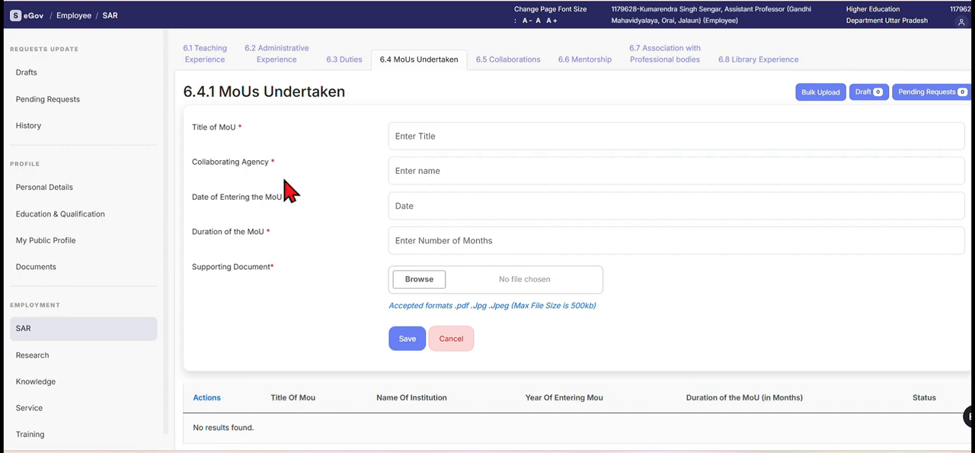
click(410, 168)
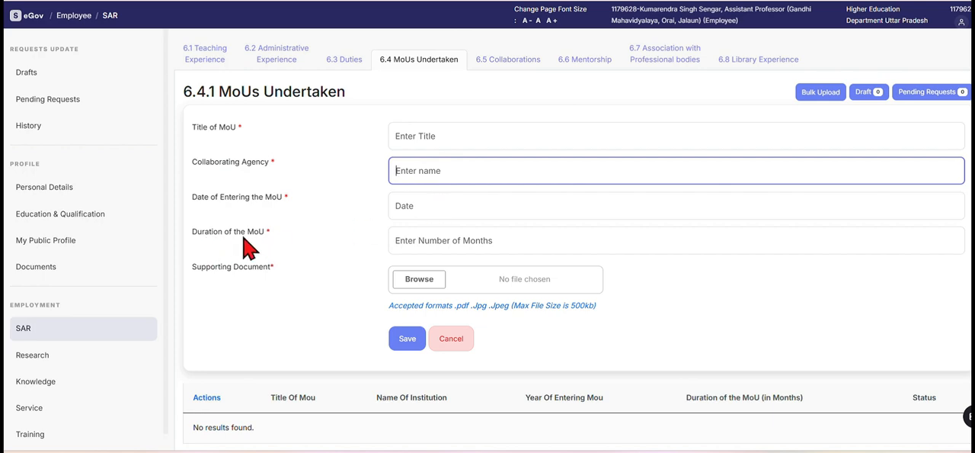
click(488, 240)
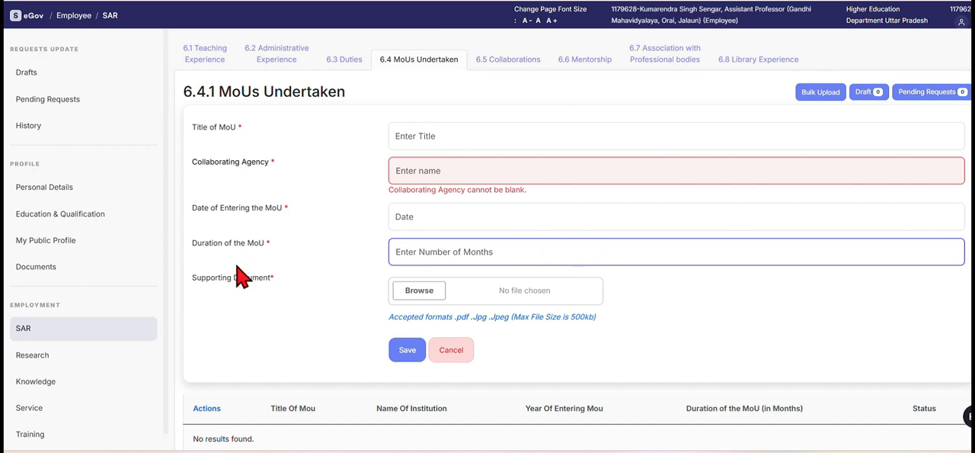
click(414, 214)
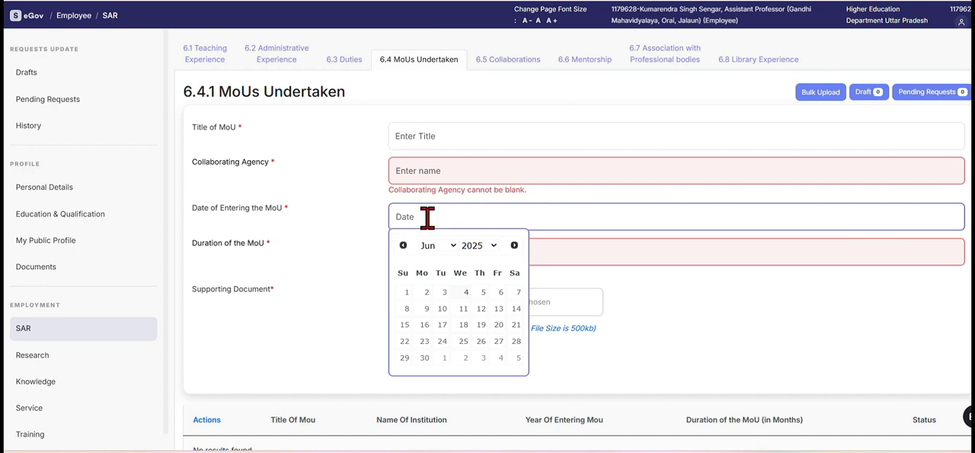
click(243, 263)
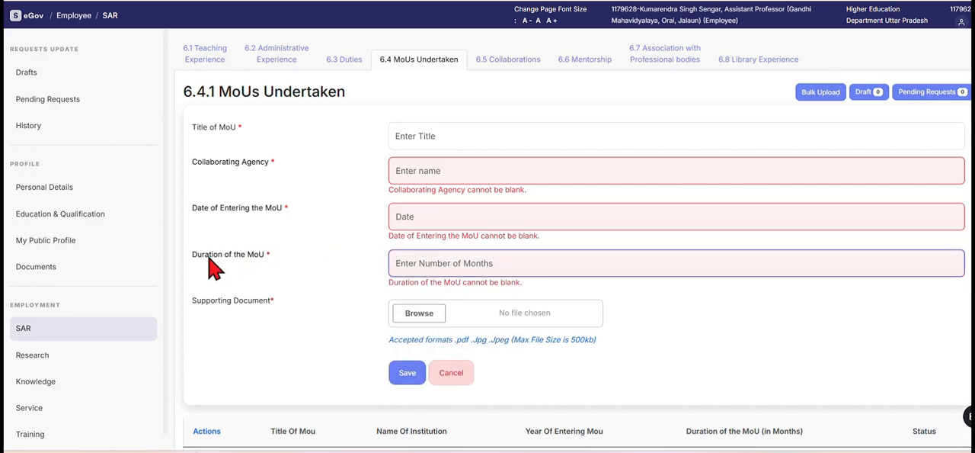
click(432, 262)
Open 6.5 Collaborations, start a new entry and examine its collaborative agency, title and activity name fields.
click(507, 69)
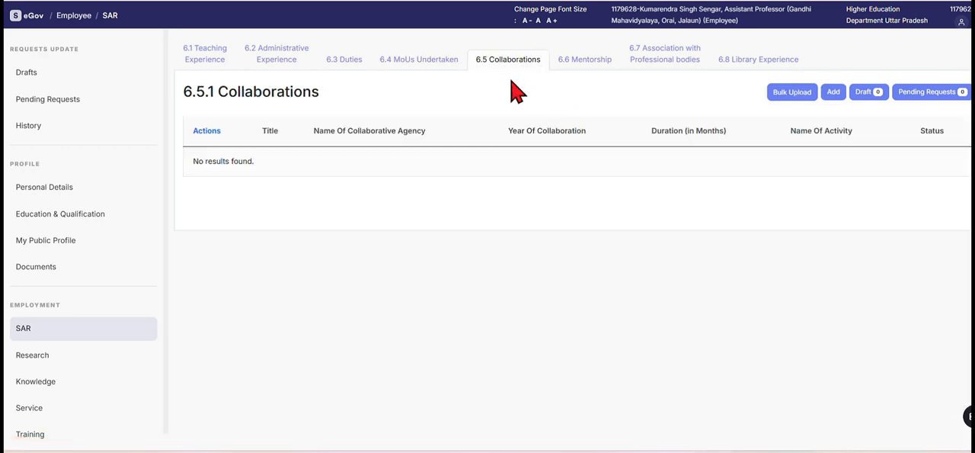
click(834, 92)
click(834, 92)
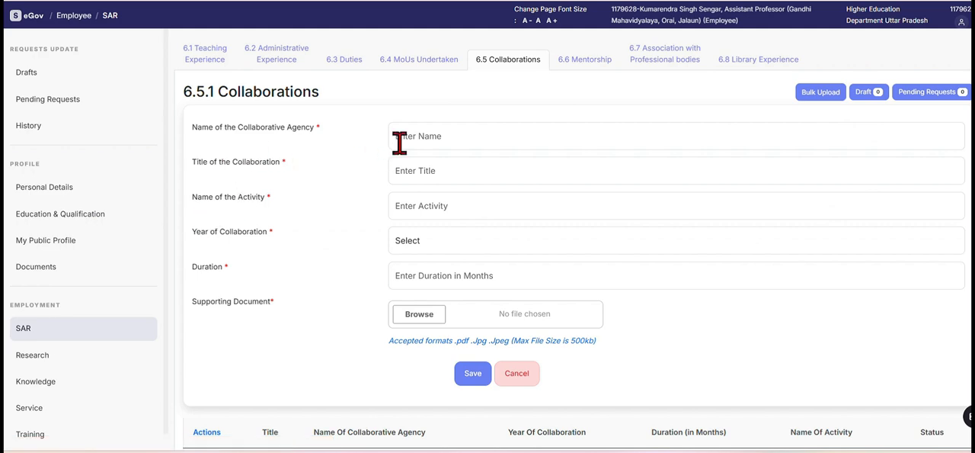
click(452, 137)
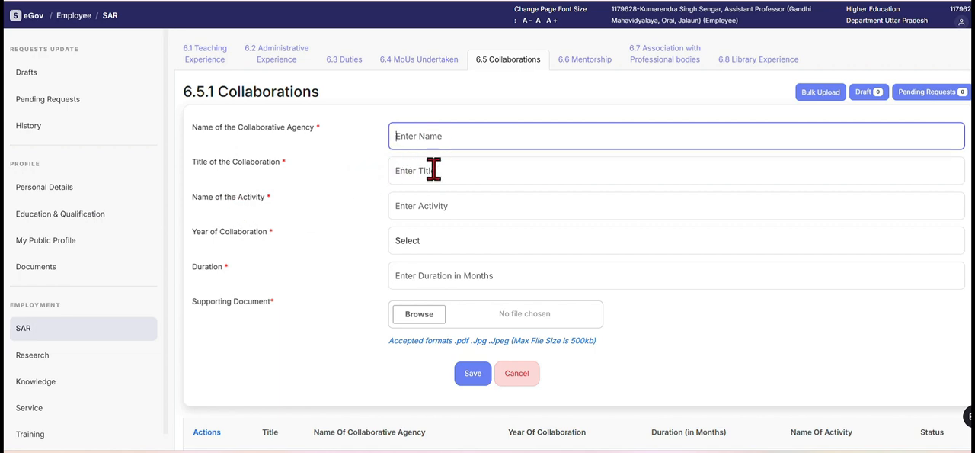
click(477, 211)
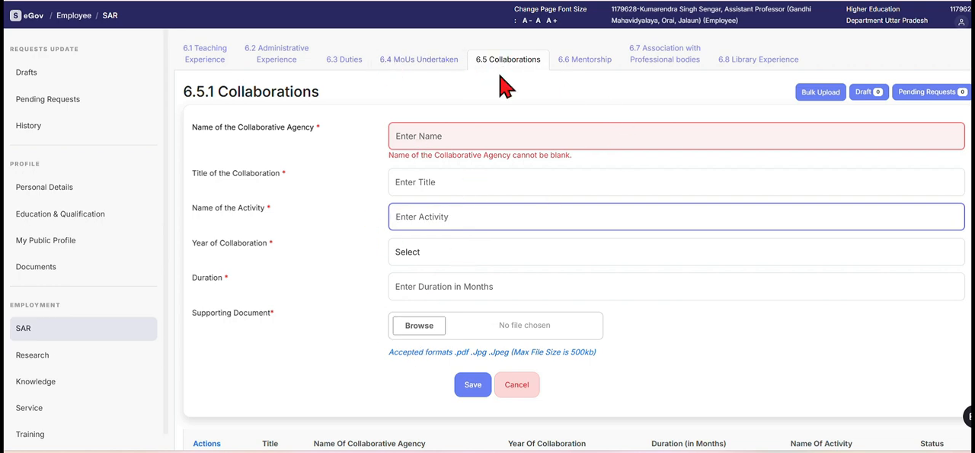
Open 6.6 Mentorship, start a new entry and review its form from the student details to the supporting document.
click(587, 63)
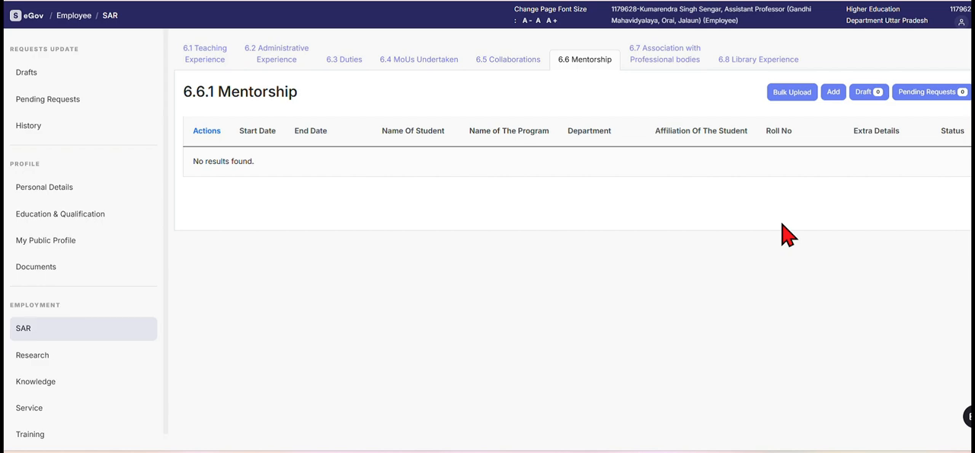
click(832, 93)
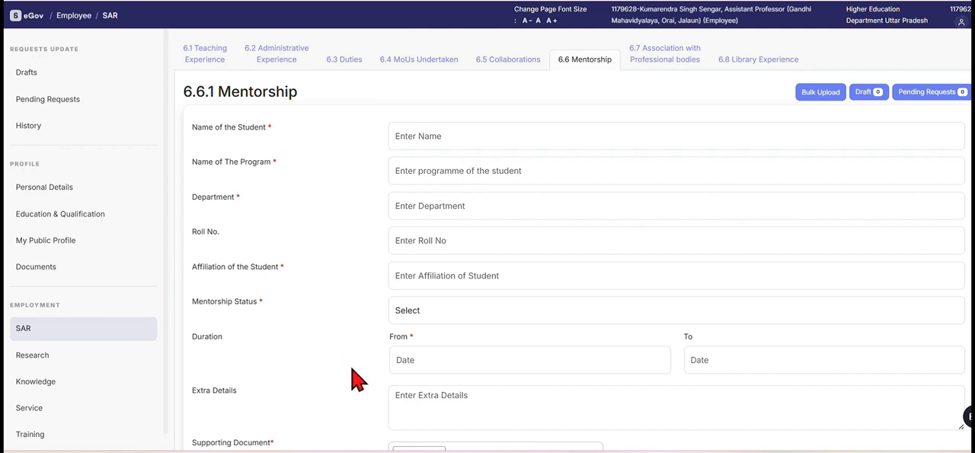
scroll(414, 344, down, 1)
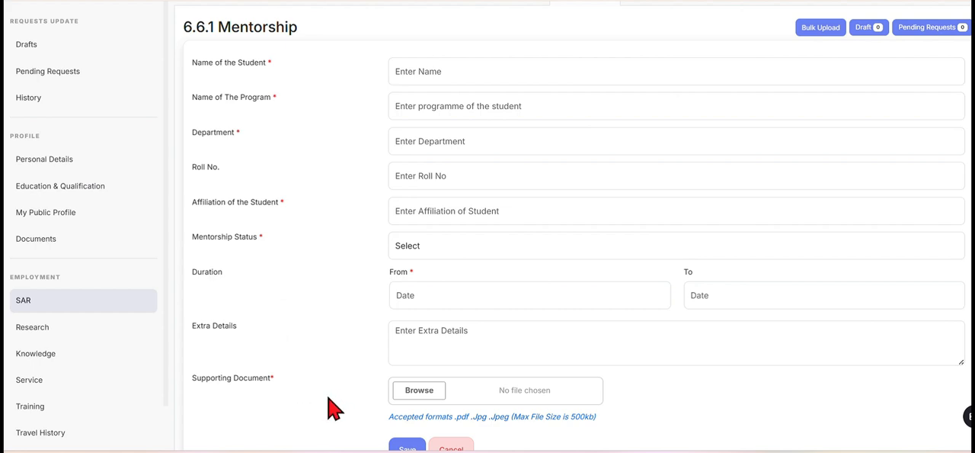
scroll(710, 327, up, 1)
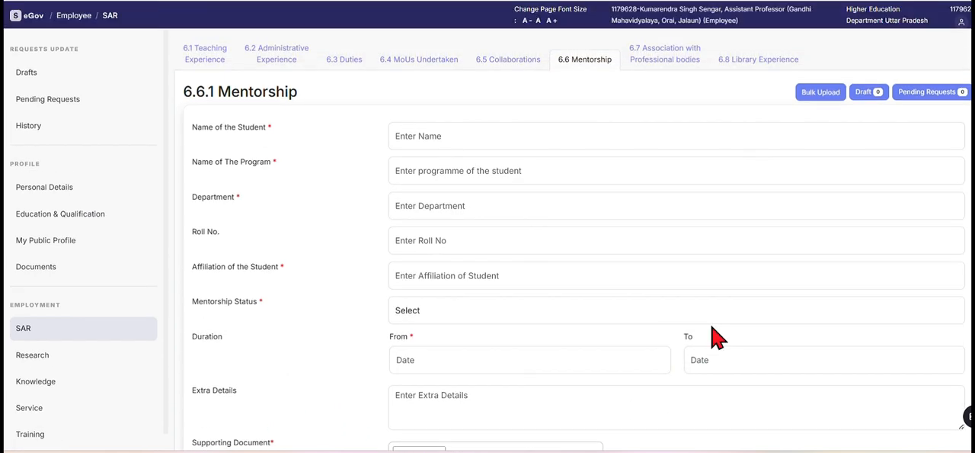
Open 6.7 Association with Professional bodies, review a new entry's form and discard it without saving.
click(669, 59)
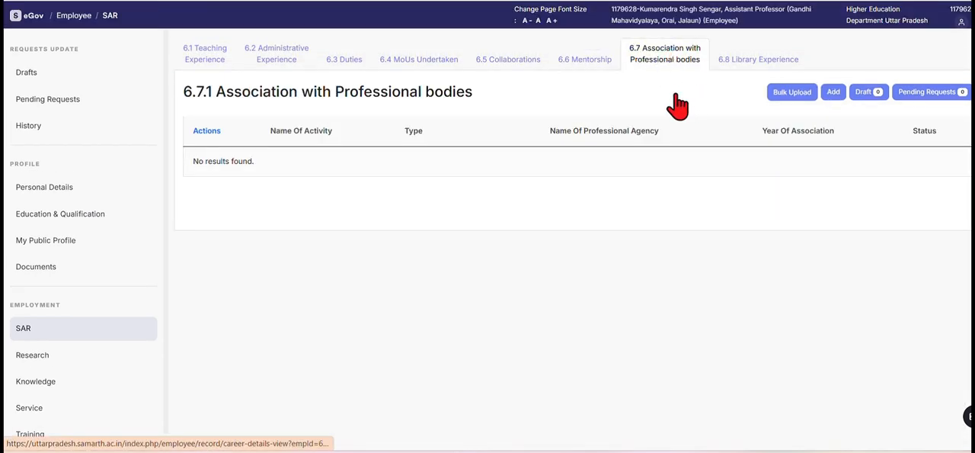
click(832, 93)
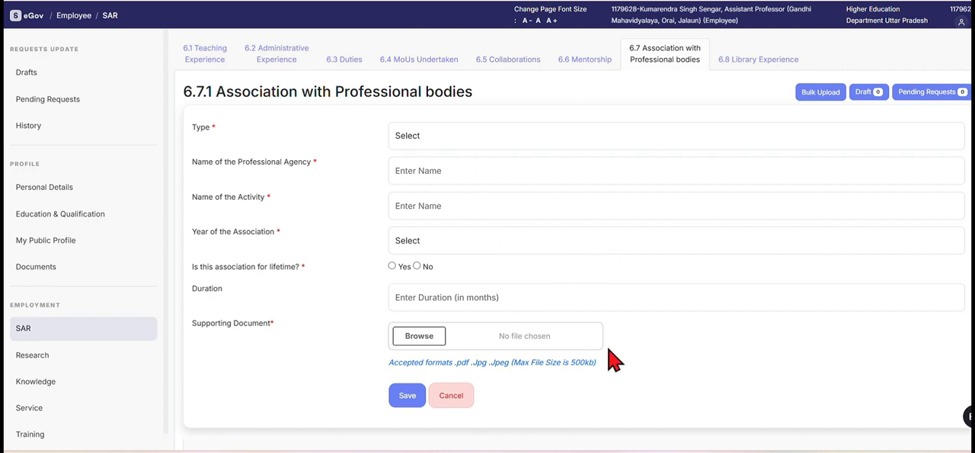
click(451, 396)
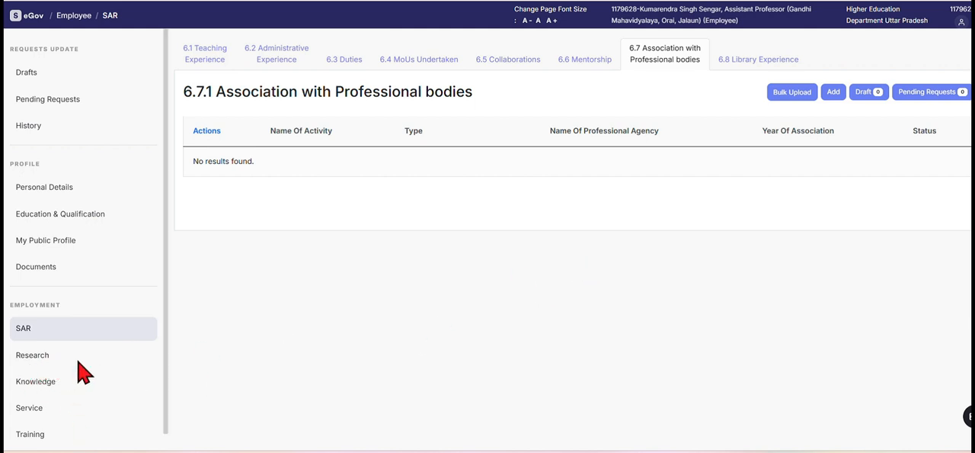
scroll(77, 361, down, 2)
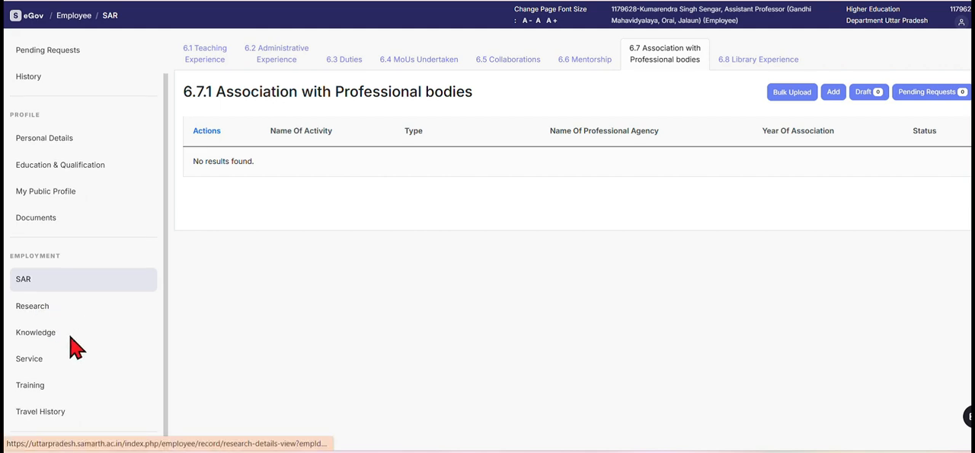